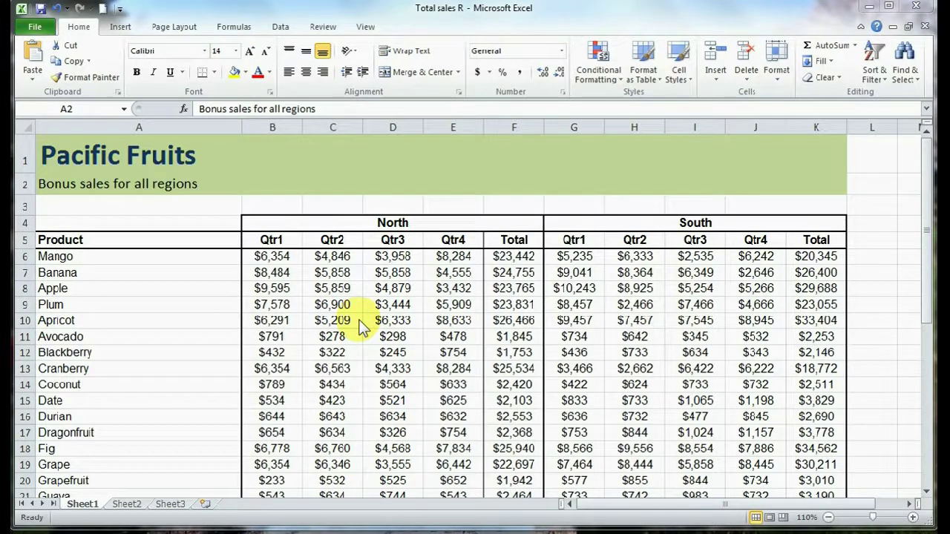
Step: Preview the worksheet's printout, paging through all its pages and back to page 1
{"action": "left_click", "coordinate": [37, 28]}
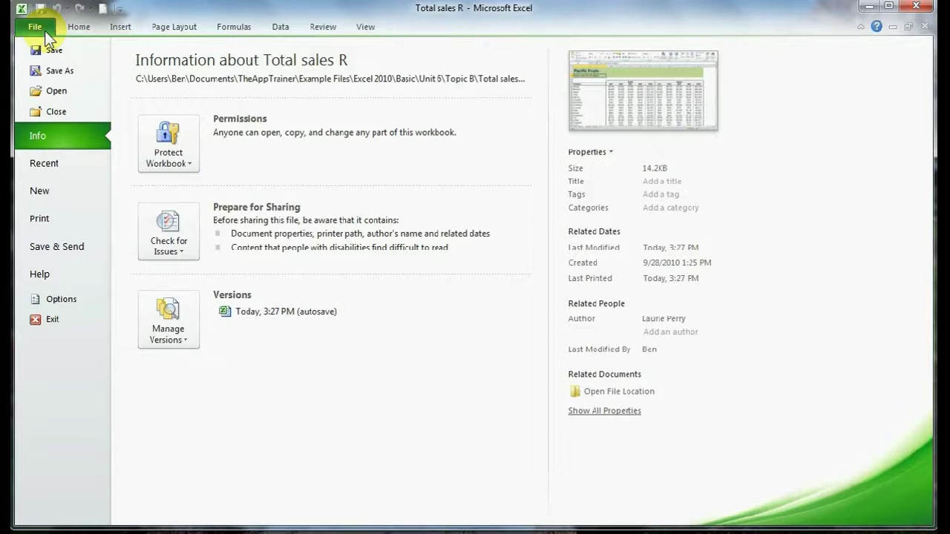
{"action": "left_click", "coordinate": [66, 221]}
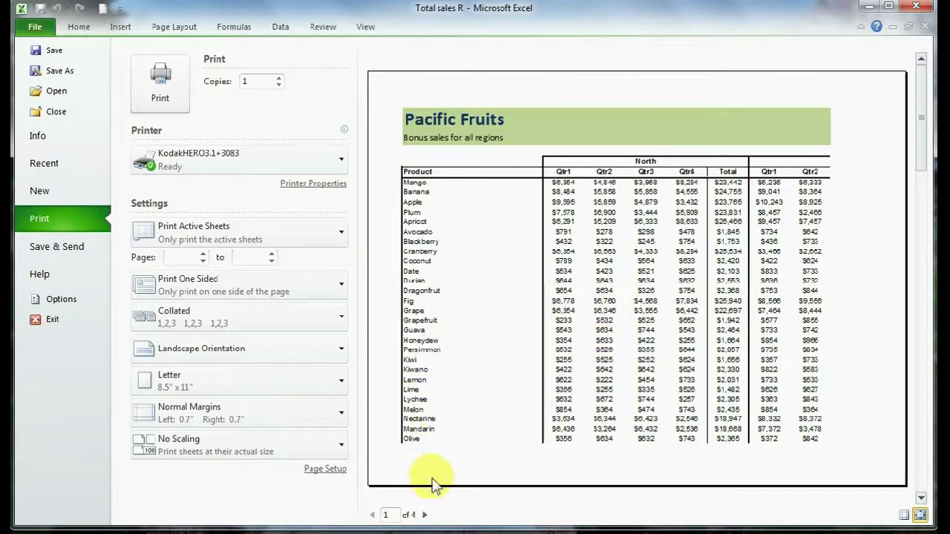
{"action": "left_click", "coordinate": [425, 515]}
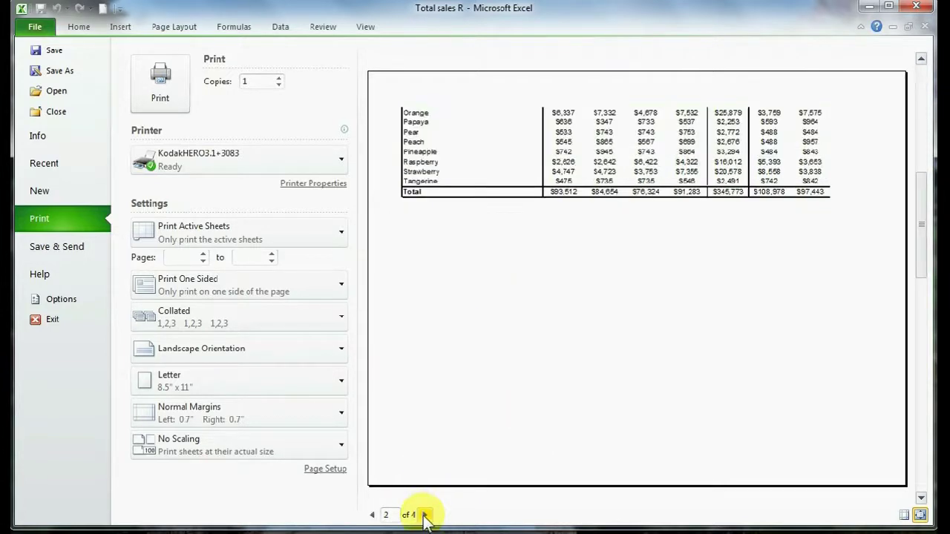
{"action": "left_click", "coordinate": [425, 516]}
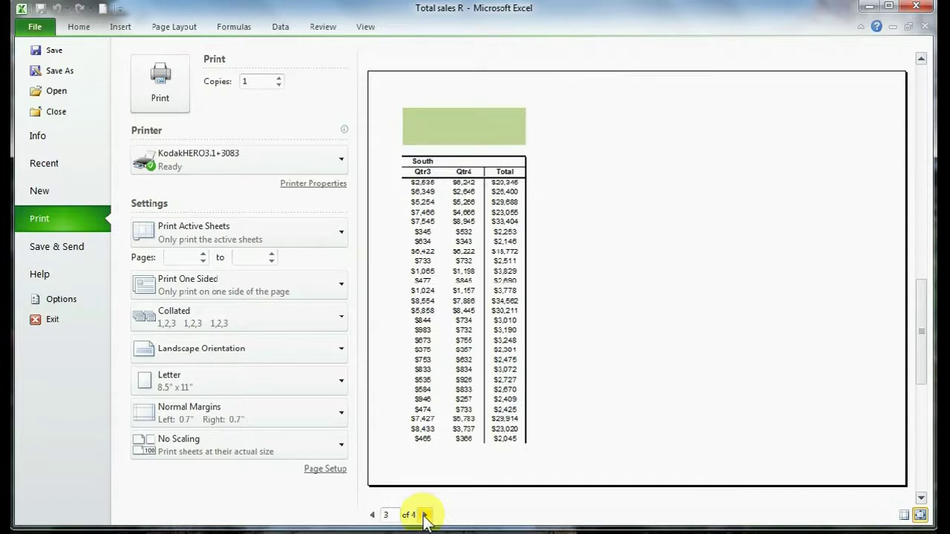
{"action": "left_click", "coordinate": [425, 515]}
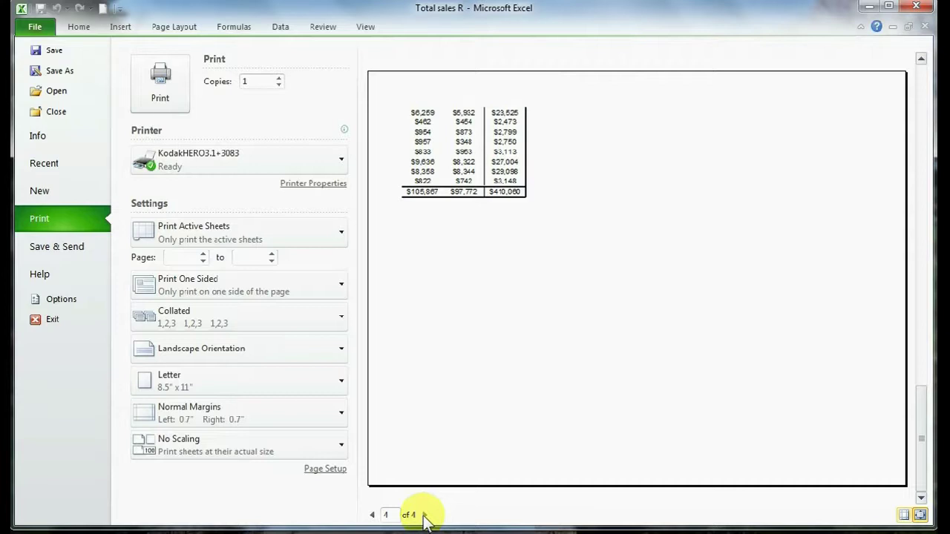
{"action": "left_click", "coordinate": [371, 516]}
{"action": "left_click", "coordinate": [370, 516]}
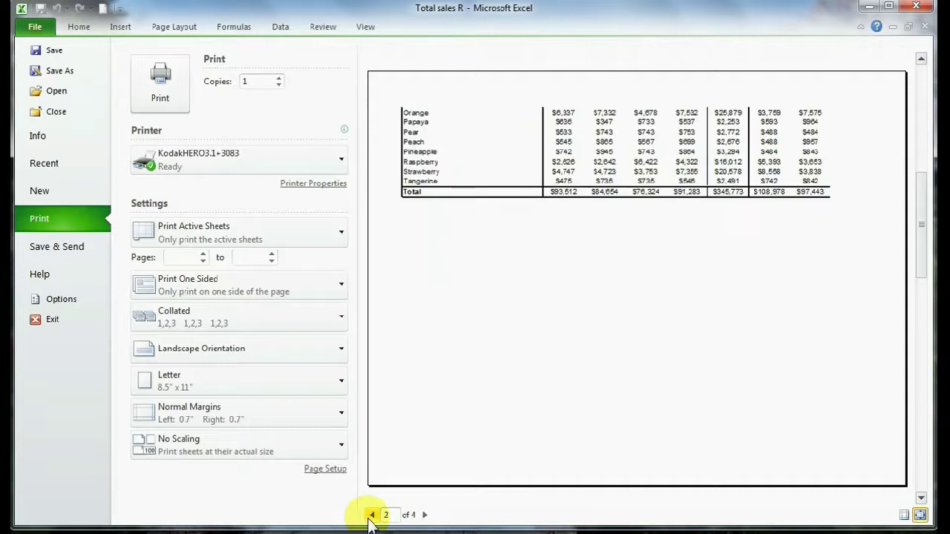
{"action": "left_click", "coordinate": [370, 516]}
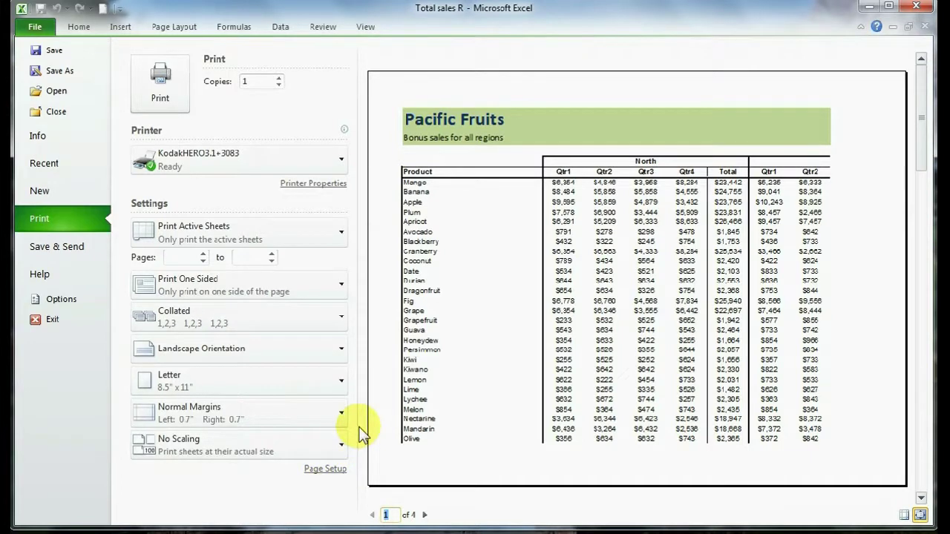
Step: Try Portrait Orientation for the printout and page through its preview
{"action": "left_click", "coordinate": [322, 356]}
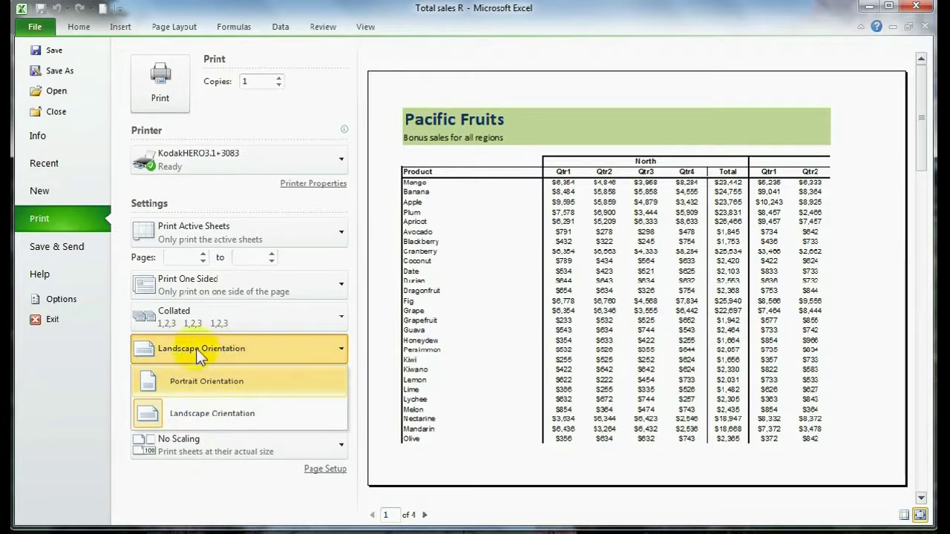
{"action": "left_click", "coordinate": [237, 386]}
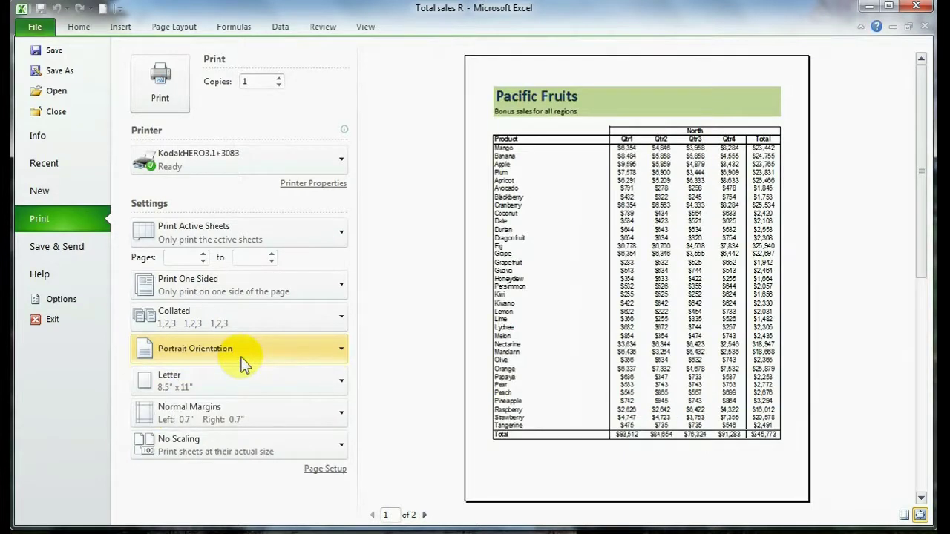
{"action": "left_click", "coordinate": [424, 515]}
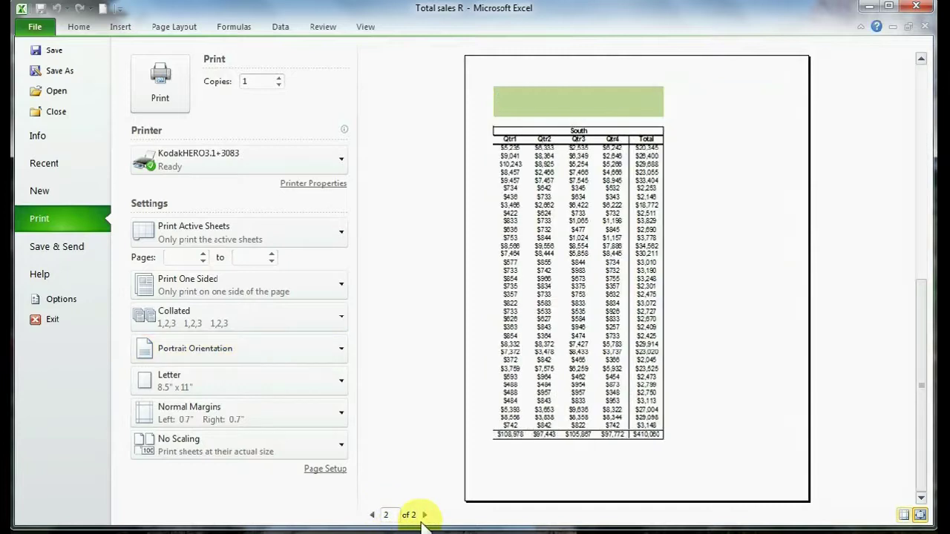
{"action": "left_click", "coordinate": [372, 515]}
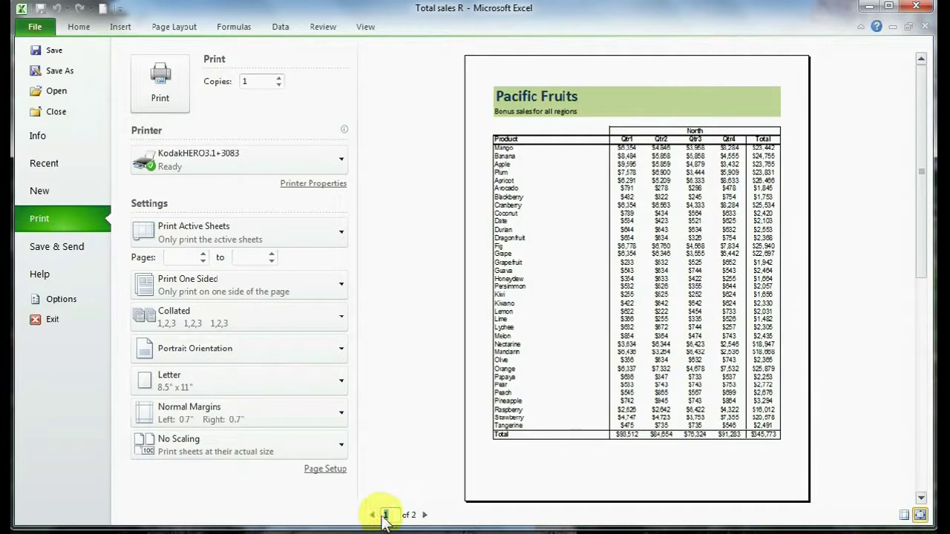
{"action": "left_click", "coordinate": [424, 514]}
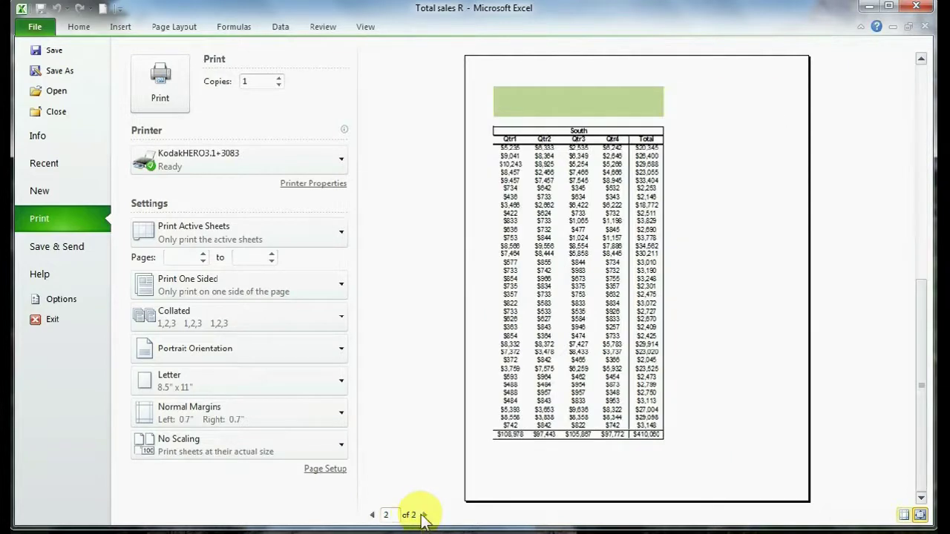
{"action": "left_click", "coordinate": [372, 515]}
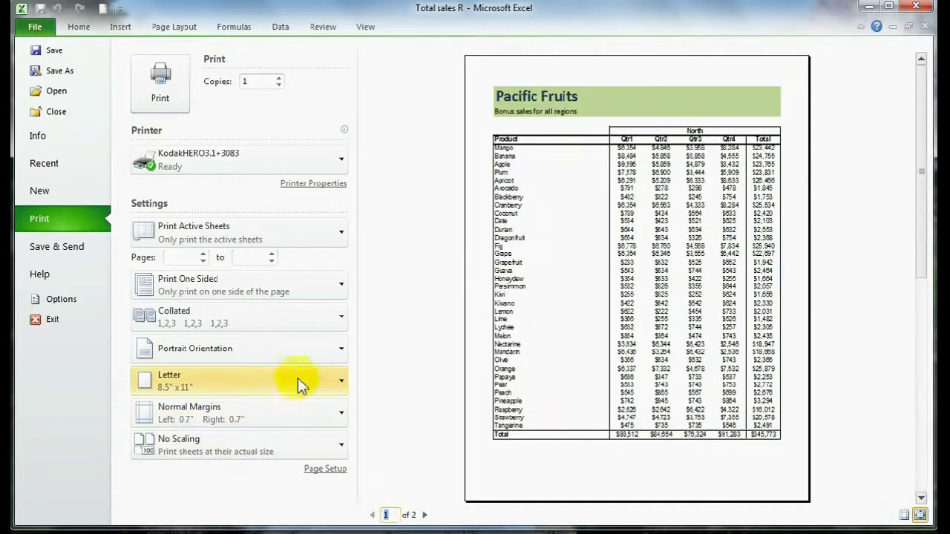
Step: Set the printout to Landscape Orientation and scale it with Fit Sheet on One Page
{"action": "left_click", "coordinate": [297, 357]}
{"action": "left_click", "coordinate": [237, 413]}
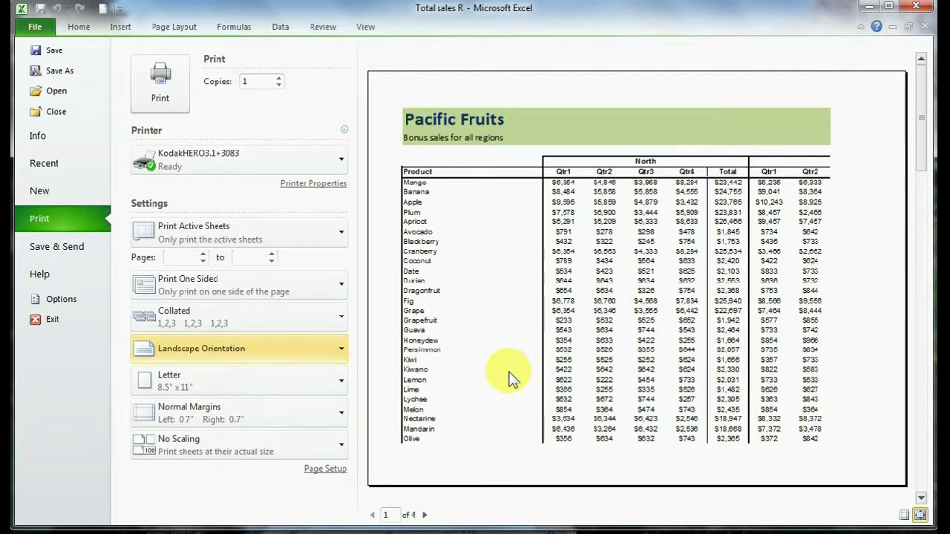
{"action": "left_click", "coordinate": [206, 454]}
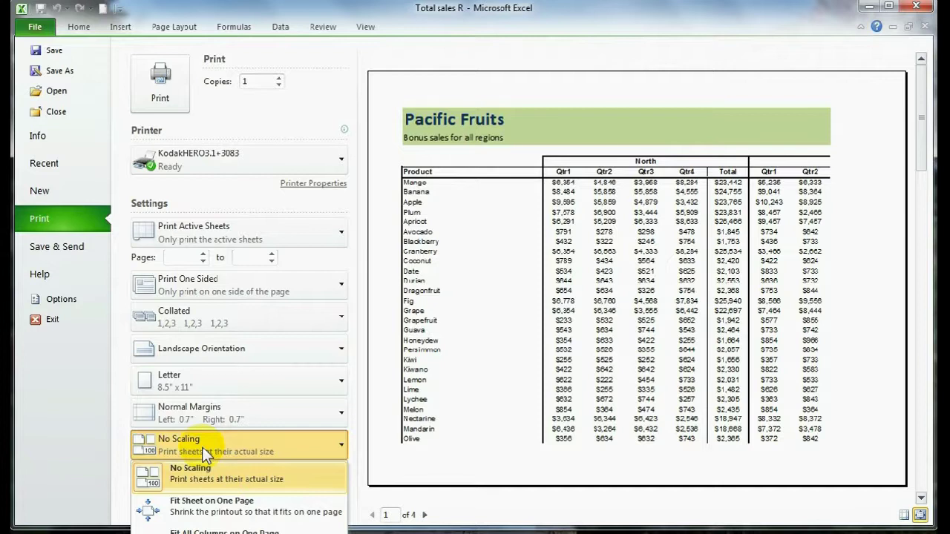
{"action": "left_click", "coordinate": [204, 512]}
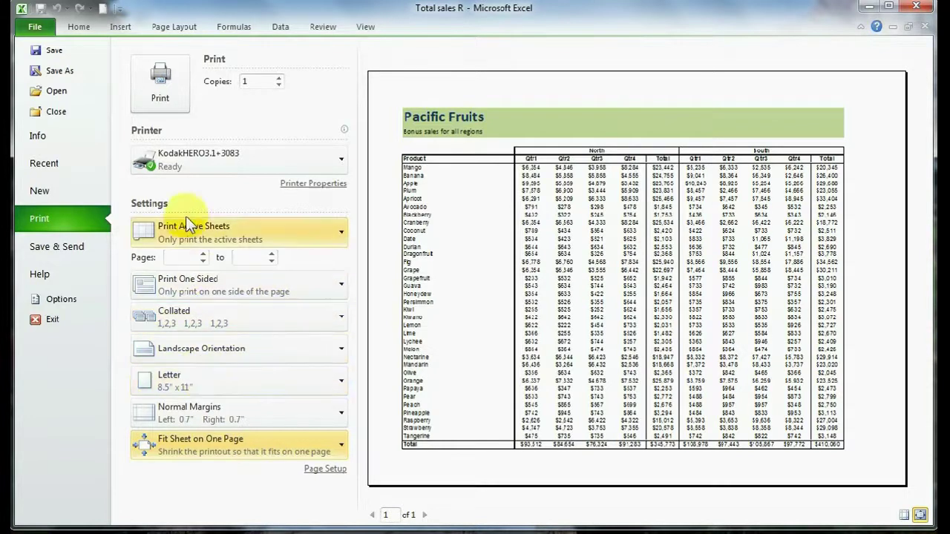
Step: Center the sheet horizontally on the page through the custom margin settings and preview the printout
{"action": "left_click", "coordinate": [164, 29]}
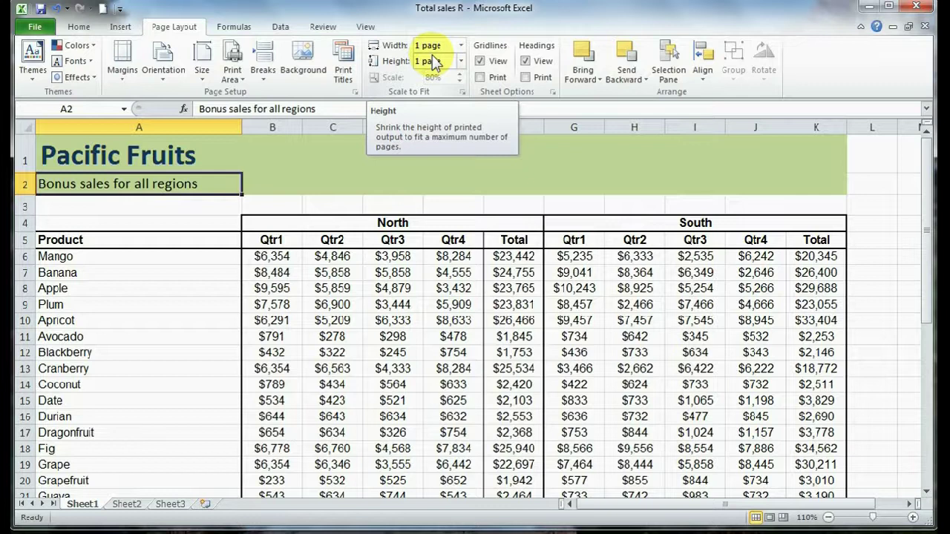
{"action": "left_click", "coordinate": [155, 81]}
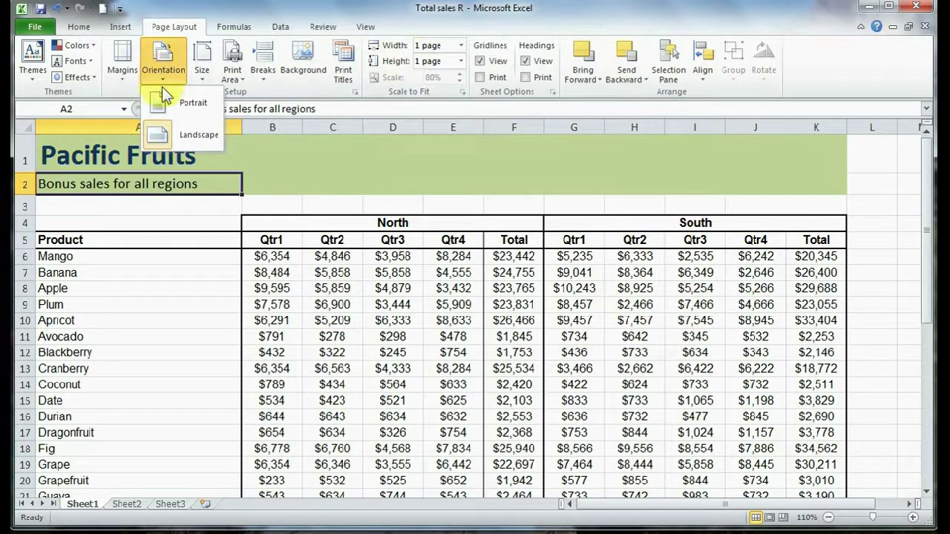
{"action": "left_click", "coordinate": [148, 78]}
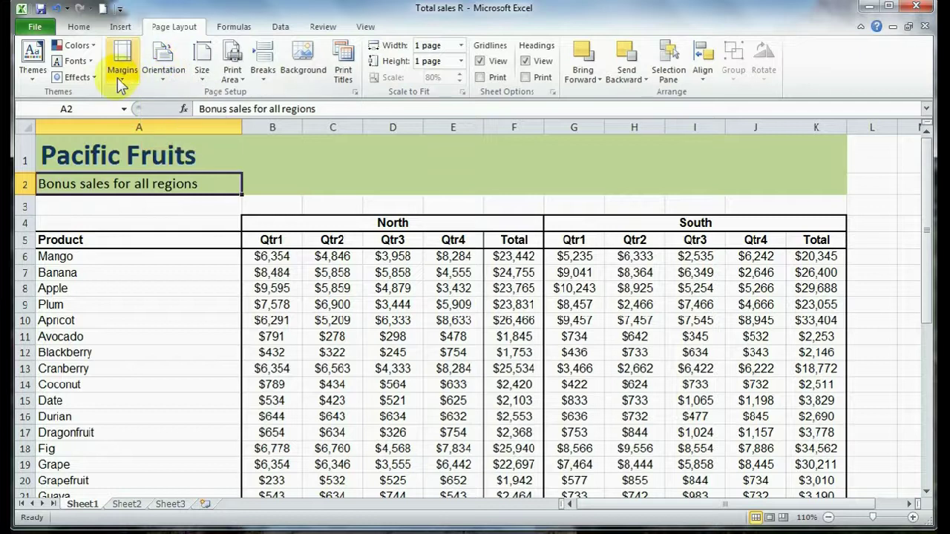
{"action": "left_click", "coordinate": [117, 77]}
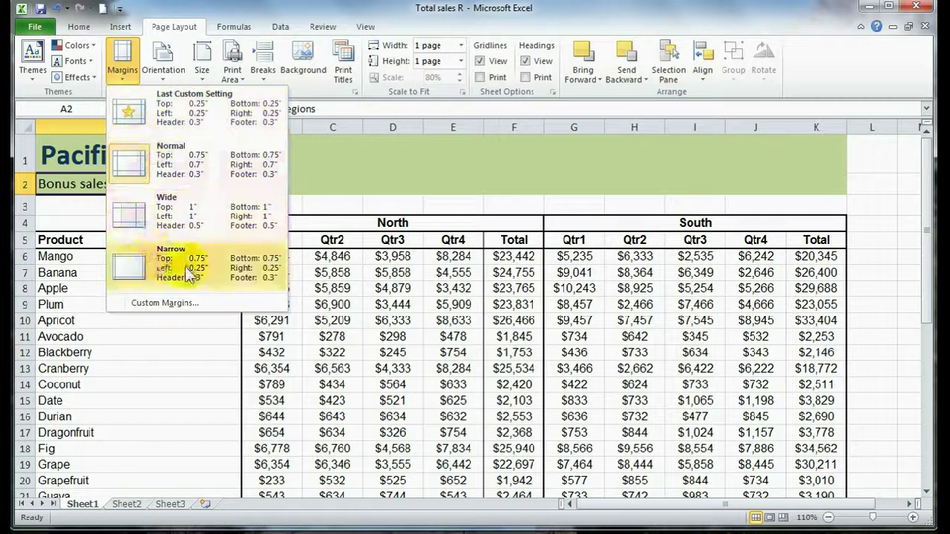
{"action": "left_click", "coordinate": [165, 304]}
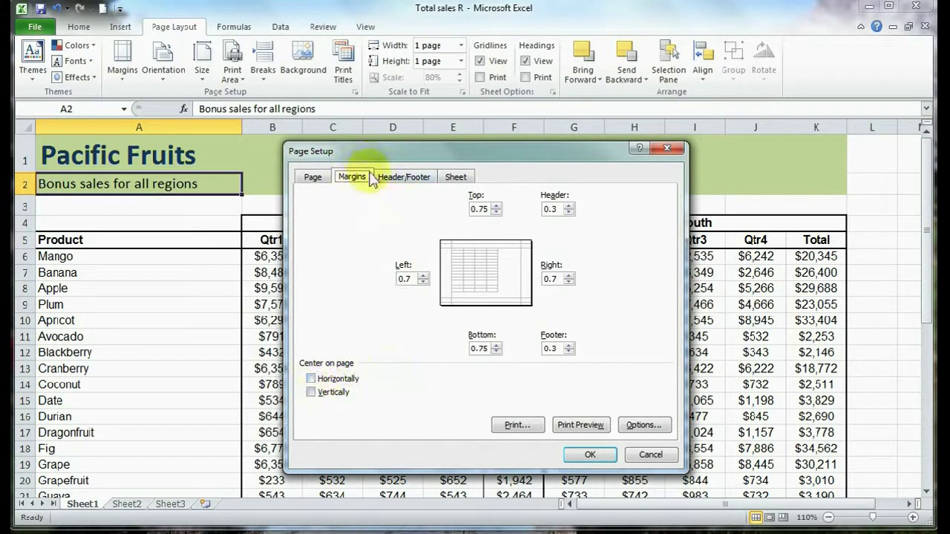
{"action": "left_click", "coordinate": [312, 380]}
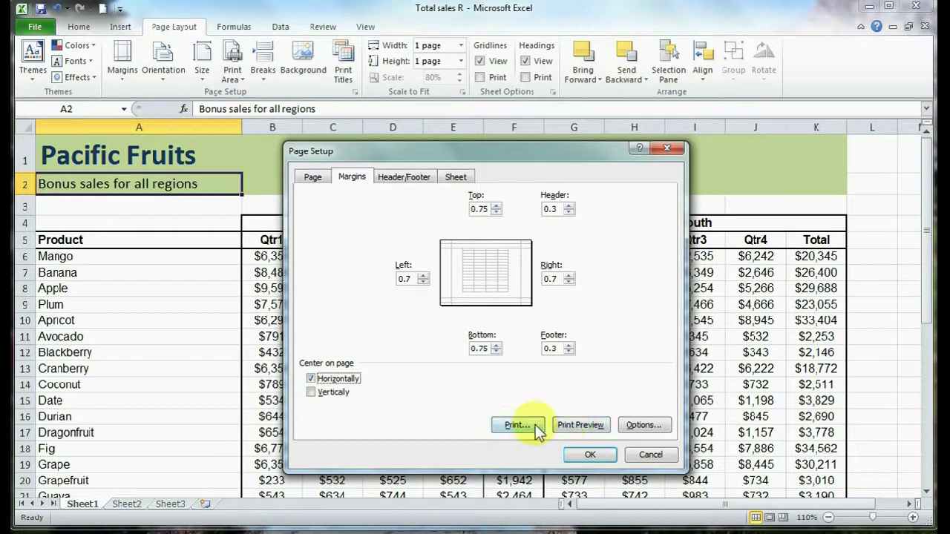
{"action": "left_click", "coordinate": [577, 427]}
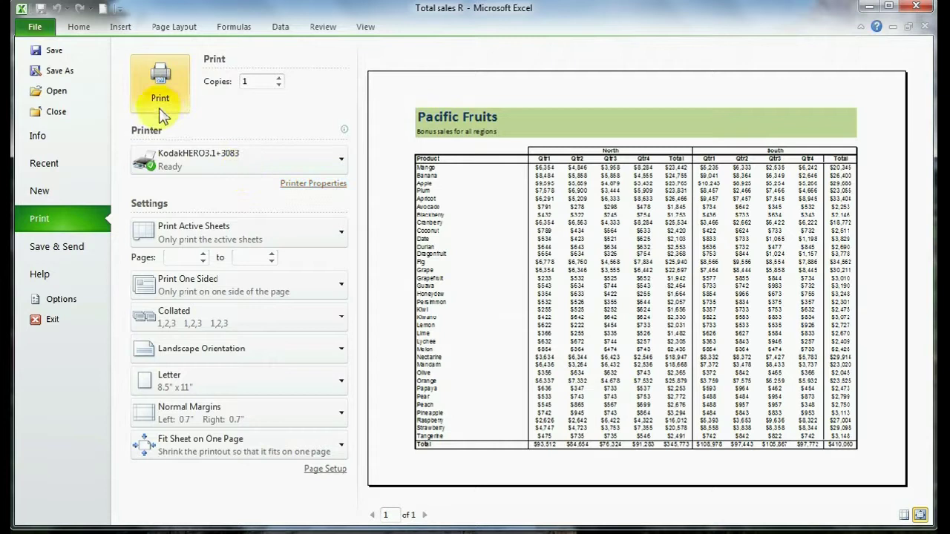
Step: Open the sheet's header and footer for editing and select the left, center and right header sections in turn
{"action": "left_click", "coordinate": [112, 33]}
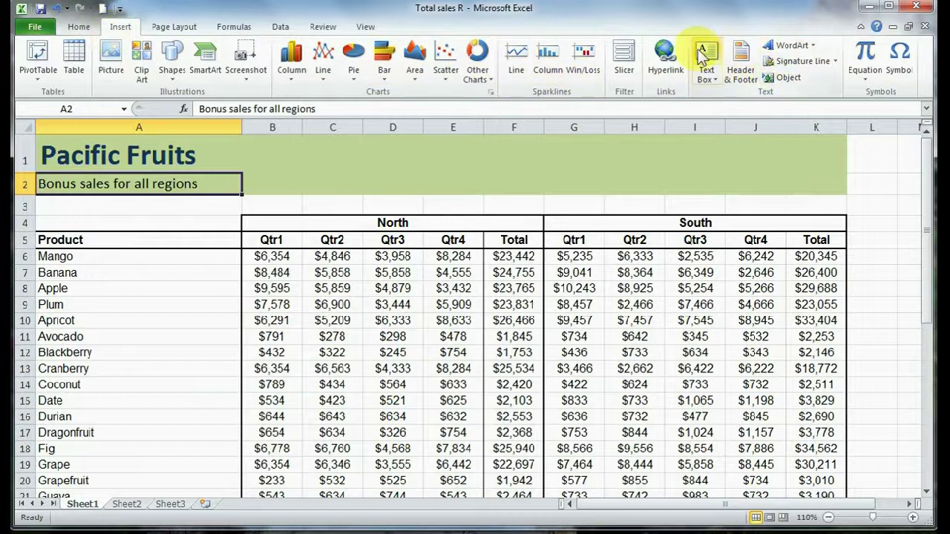
{"action": "left_click", "coordinate": [738, 76]}
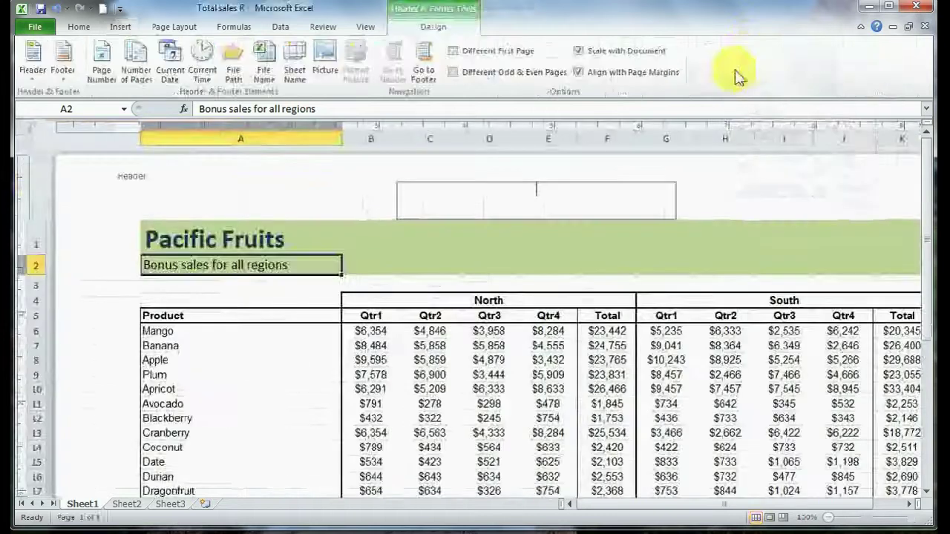
{"action": "left_click", "coordinate": [438, 34]}
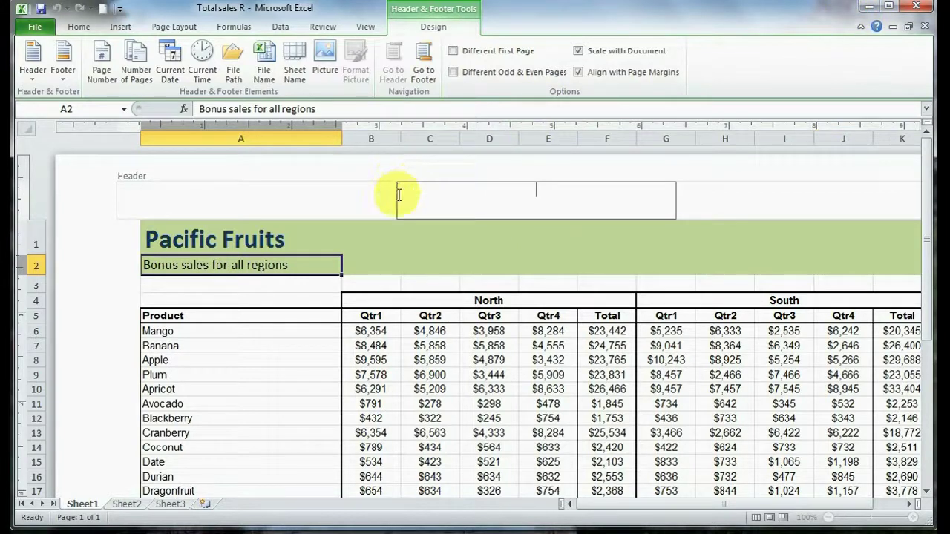
{"action": "left_click", "coordinate": [334, 197]}
{"action": "left_click", "coordinate": [500, 195]}
{"action": "left_click", "coordinate": [729, 189]}
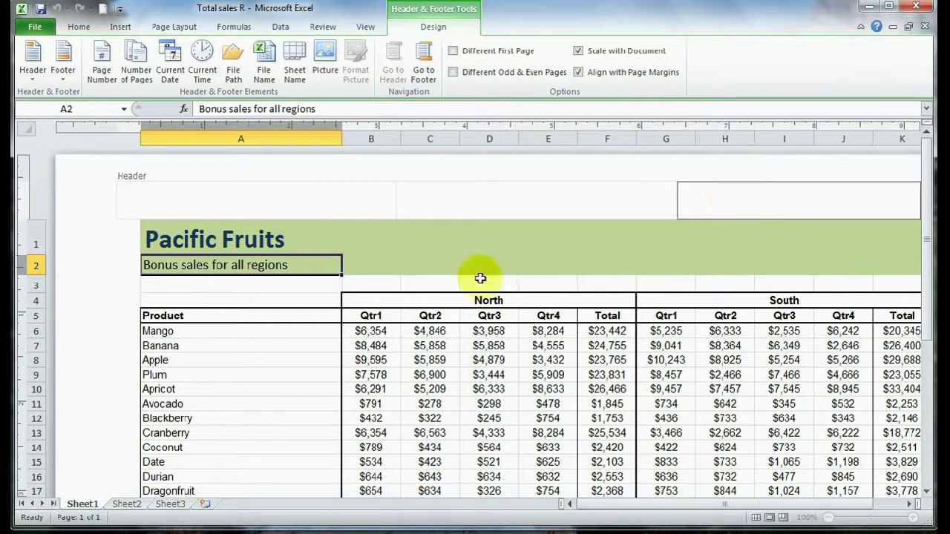
Step: Enter "Pacific Fruits" in the center section of the header
{"action": "left_click_drag", "start_coordinate": [927, 316], "coordinate": [930, 420]}
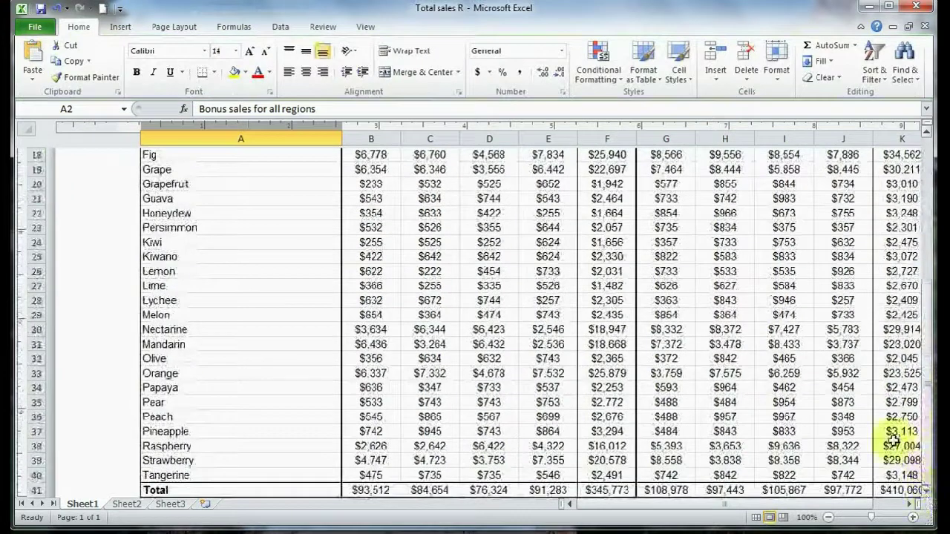
{"action": "left_click_drag", "start_coordinate": [928, 306], "coordinate": [926, 164]}
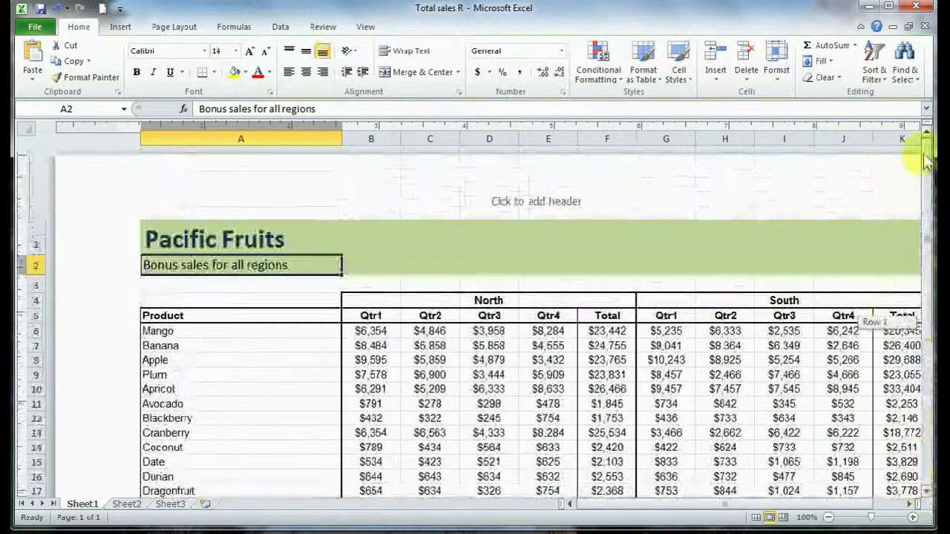
{"action": "left_click", "coordinate": [509, 201]}
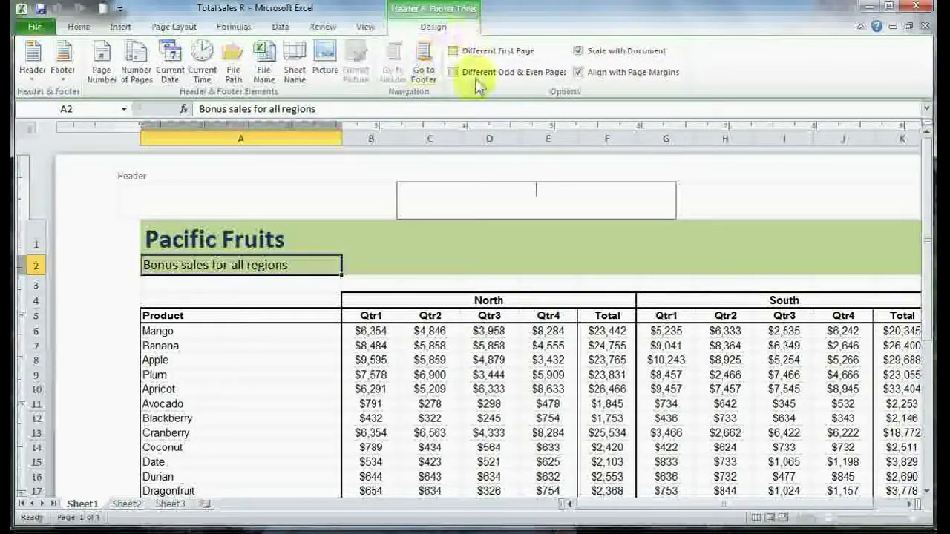
{"action": "type", "text": "Pacific Fruits"}
Step: Insert the current date in the left header section and the page number in the right header section
{"action": "left_click", "coordinate": [250, 185]}
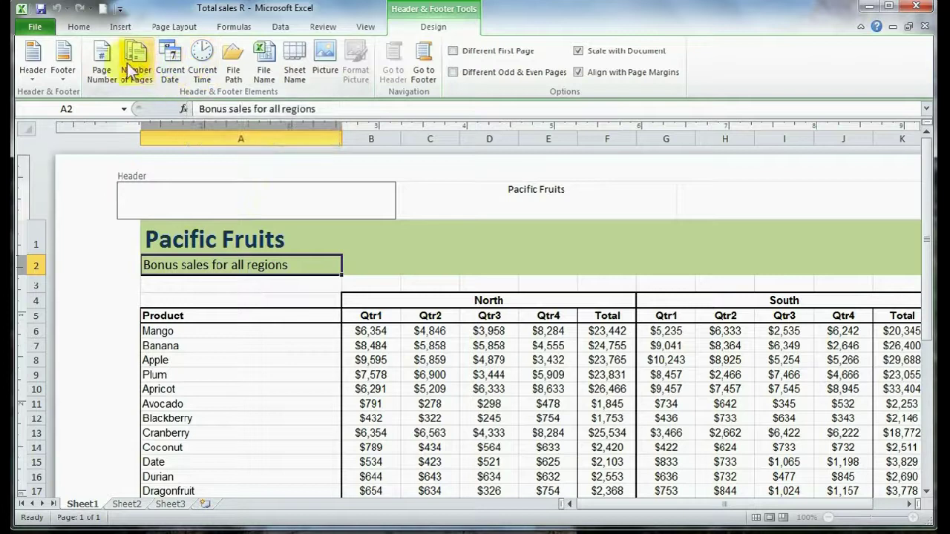
{"action": "left_click", "coordinate": [173, 76]}
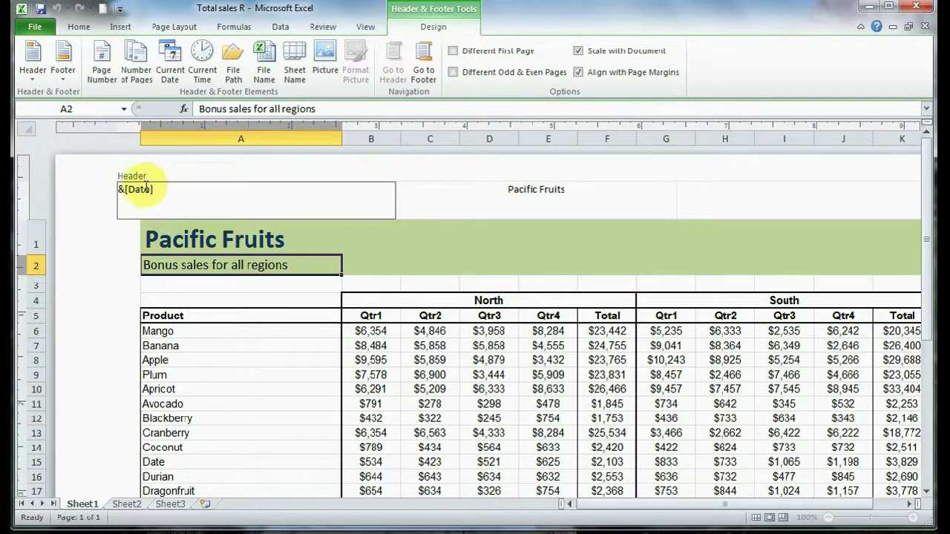
{"action": "left_click", "coordinate": [805, 190]}
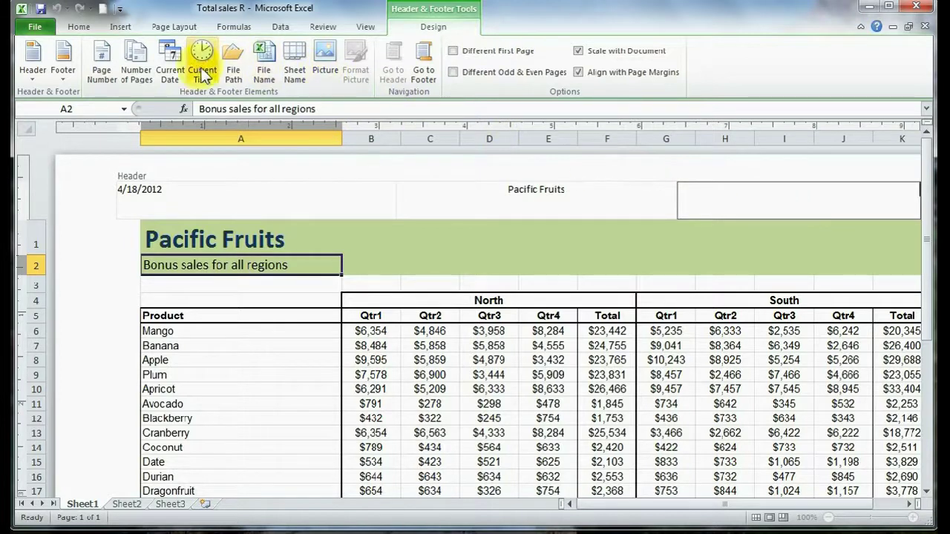
{"action": "left_click", "coordinate": [102, 61]}
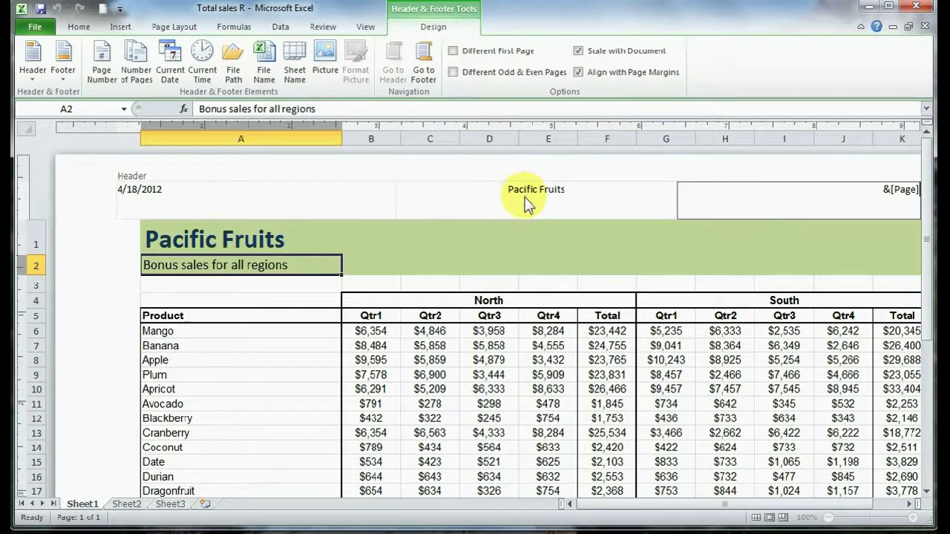
Step: Go to the footer and enter "Sales Division" in its center section
{"action": "left_click", "coordinate": [426, 77]}
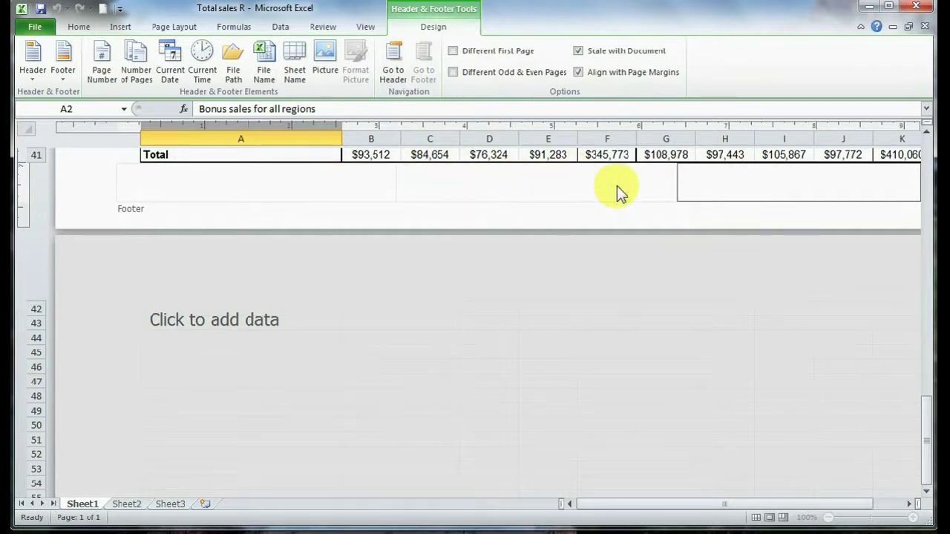
{"action": "left_click", "coordinate": [470, 174]}
{"action": "type", "text": "Sale"}
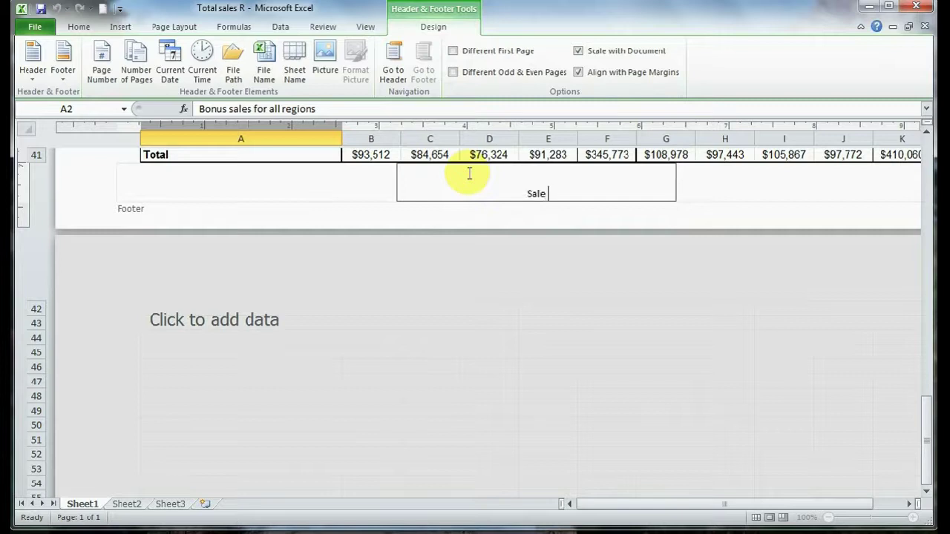
{"action": "type", "text": "s Division"}
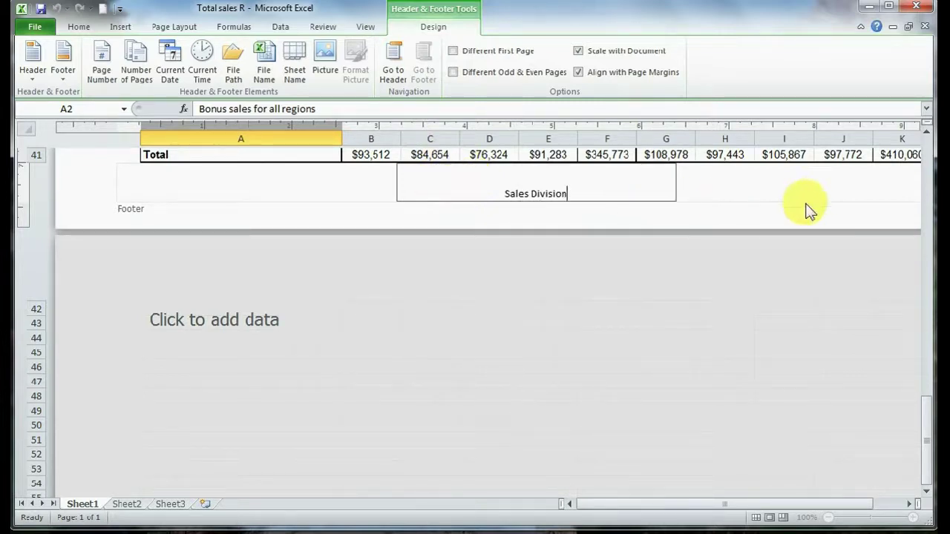
Step: Enter "Page" followed by the page number and number of pages fields in the right footer section, and preview the printout
{"action": "left_click", "coordinate": [822, 186]}
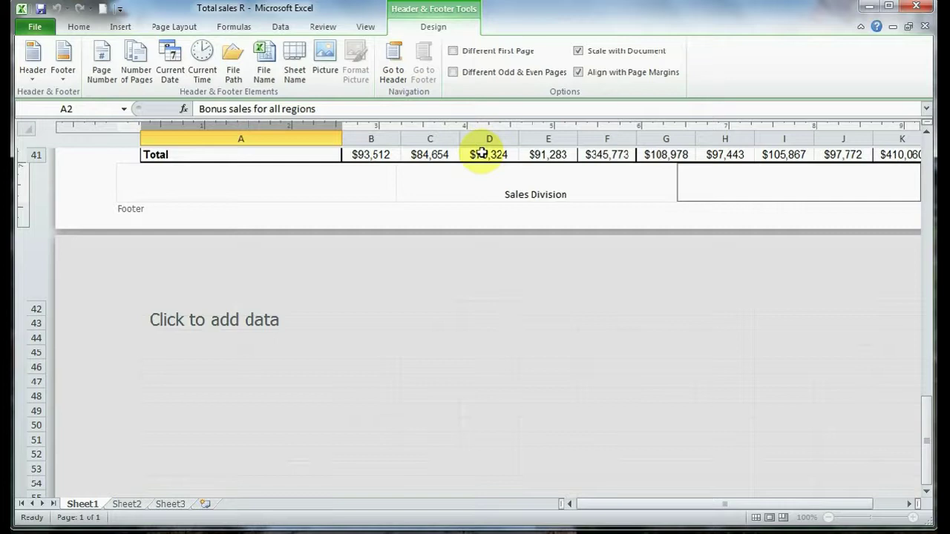
{"action": "type", "text": "Page"}
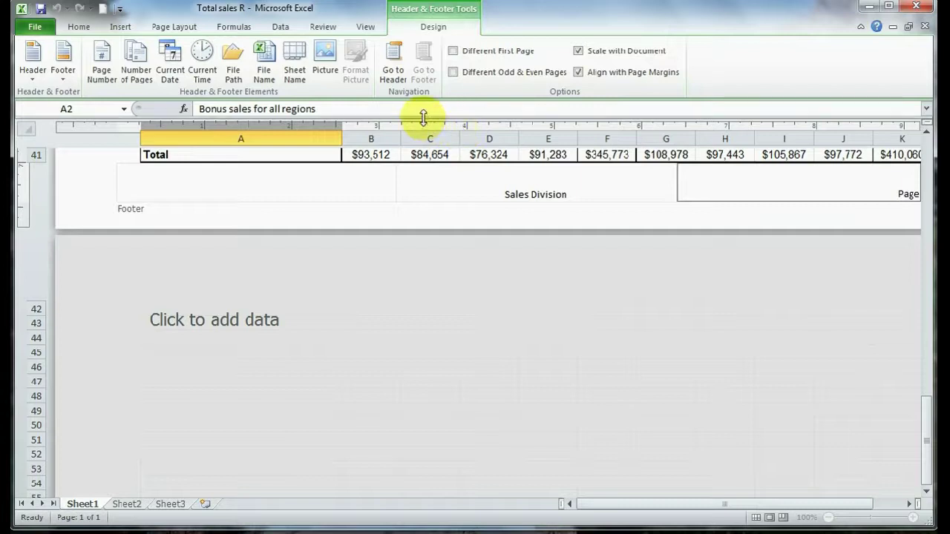
{"action": "left_click", "coordinate": [105, 65]}
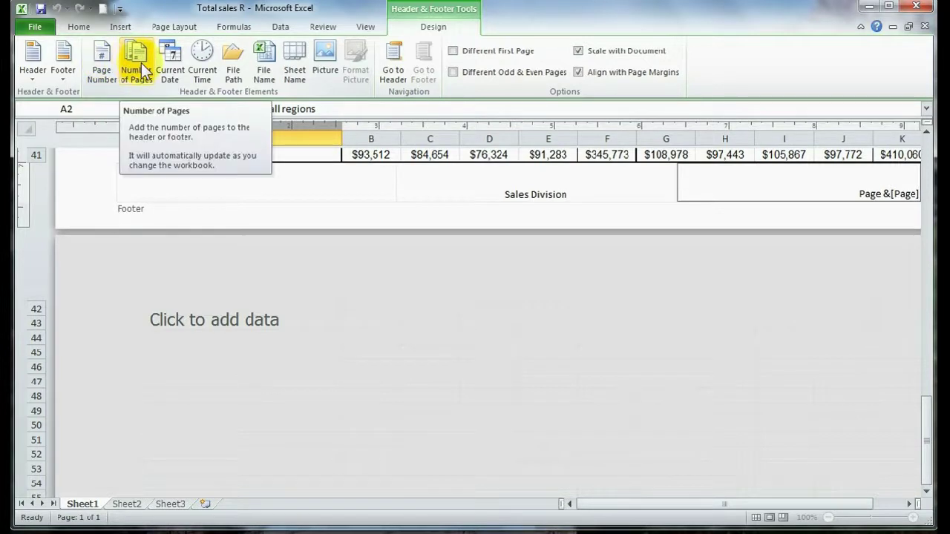
{"action": "left_click", "coordinate": [141, 63]}
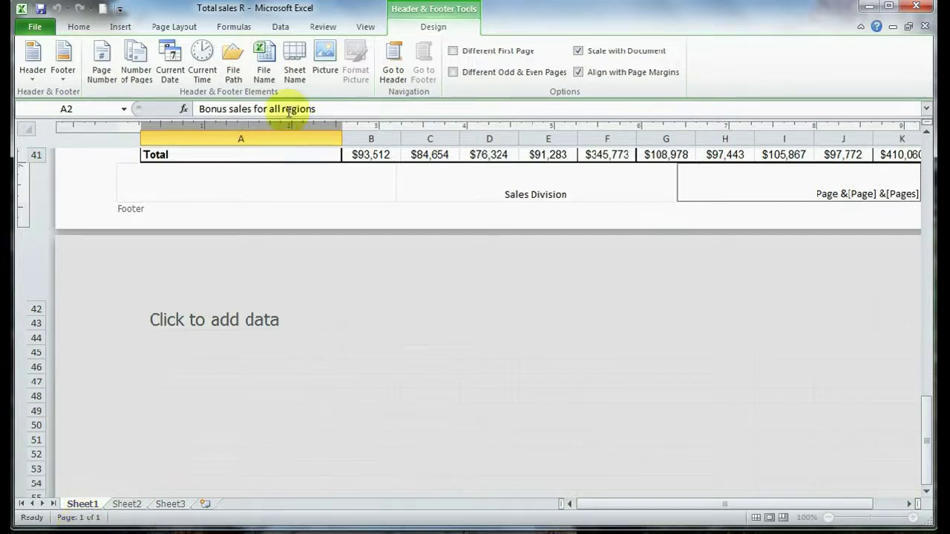
{"action": "left_click", "coordinate": [38, 29]}
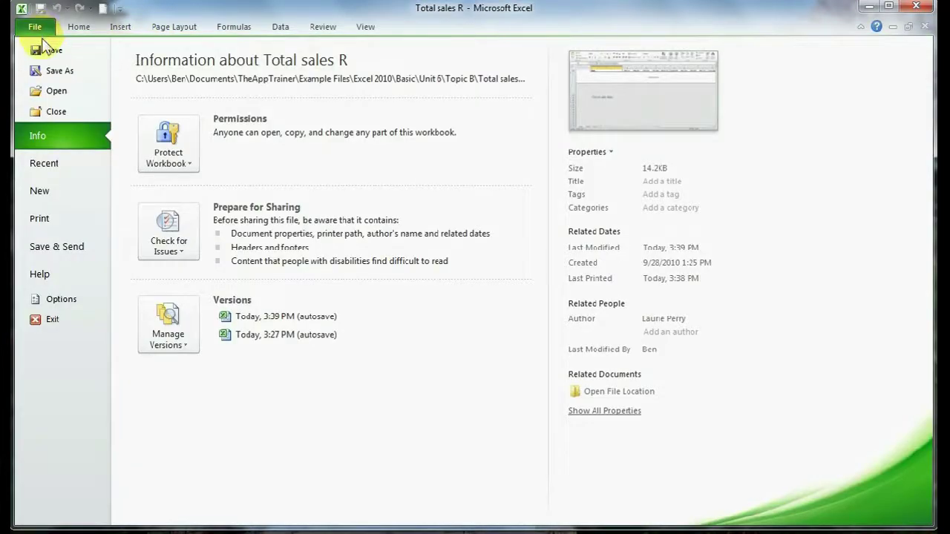
{"action": "left_click", "coordinate": [41, 219]}
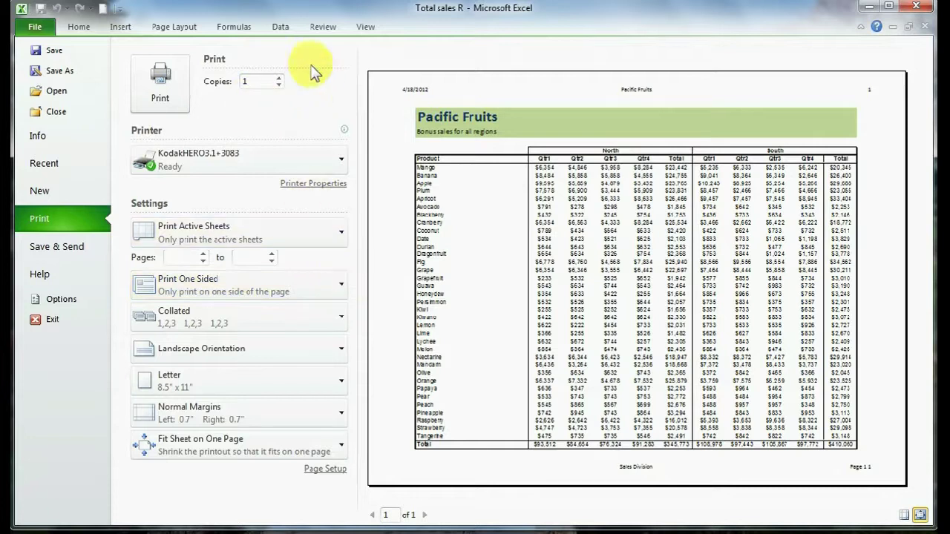
{"action": "left_click", "coordinate": [79, 27]}
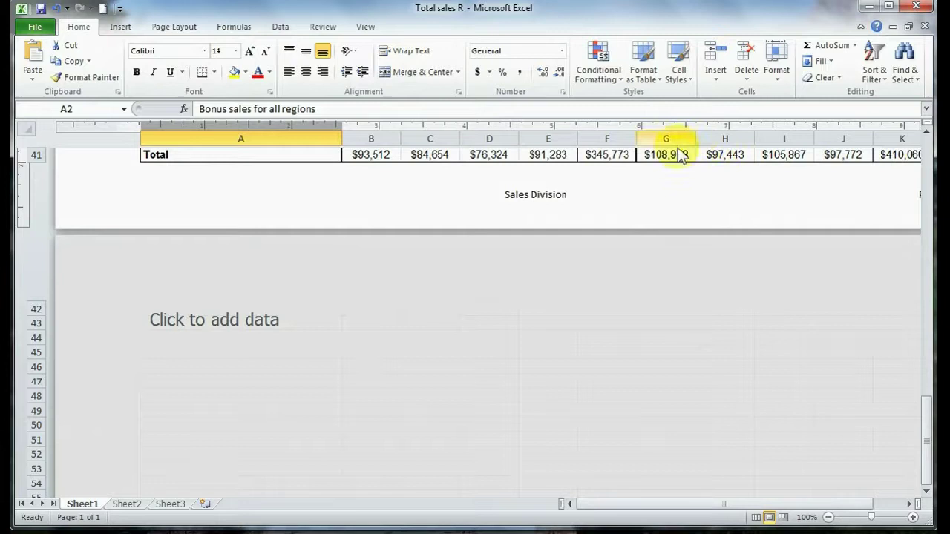
Step: Add "of" between the page number and number of pages fields in the right footer section, and preview the printout
{"action": "left_click", "coordinate": [844, 178]}
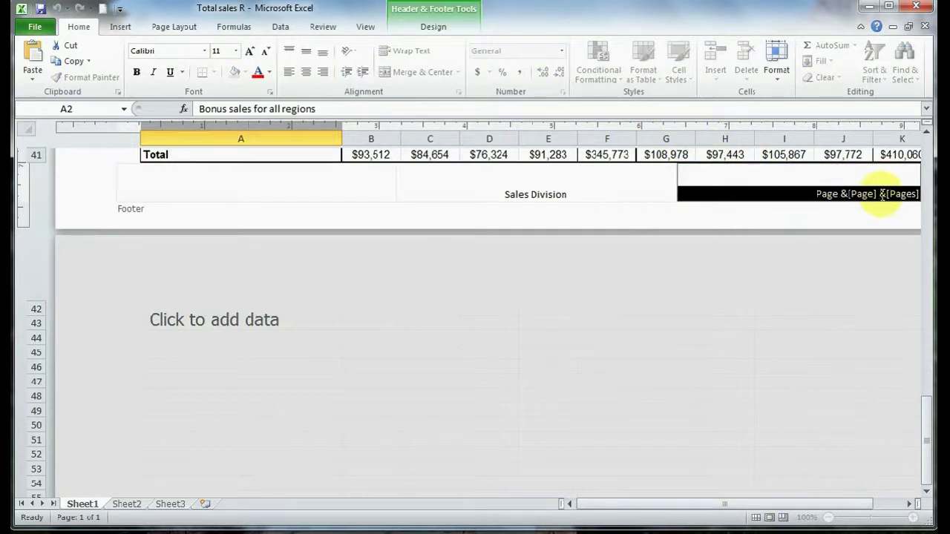
{"action": "left_click", "coordinate": [880, 194]}
{"action": "type", "text": "of"}
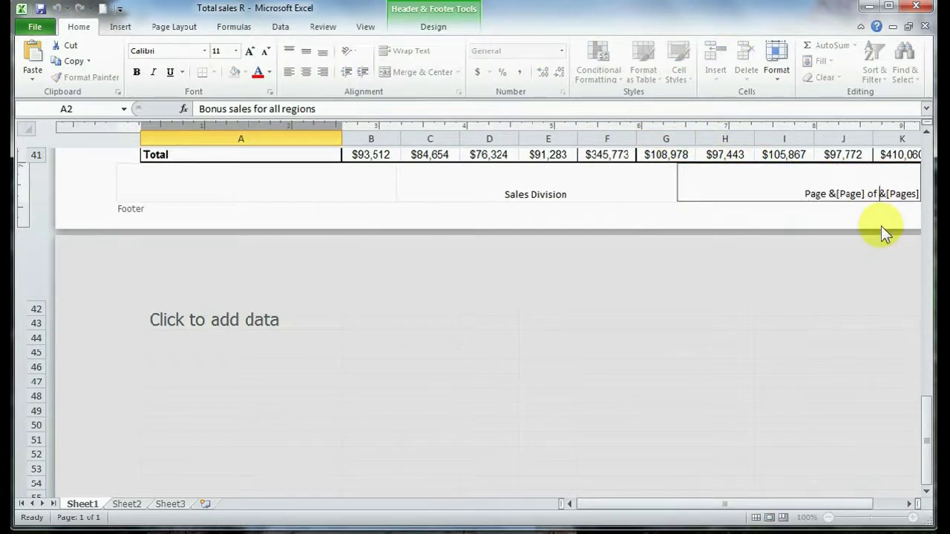
{"action": "left_click", "coordinate": [33, 30]}
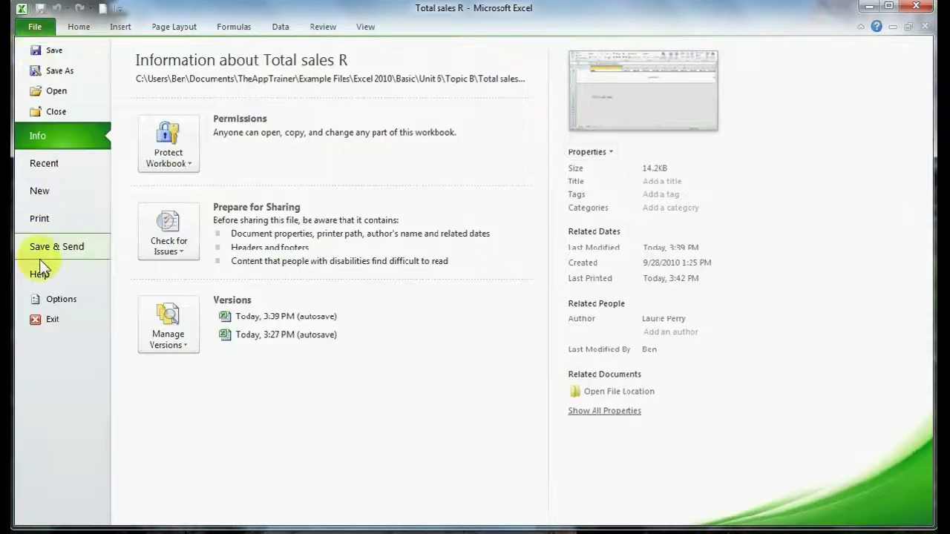
{"action": "left_click", "coordinate": [41, 219]}
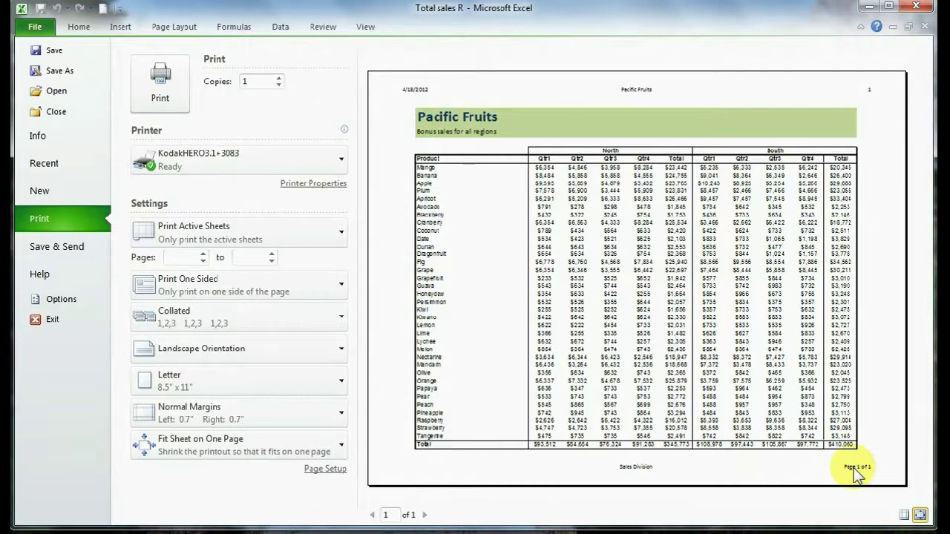
{"action": "left_click", "coordinate": [78, 26]}
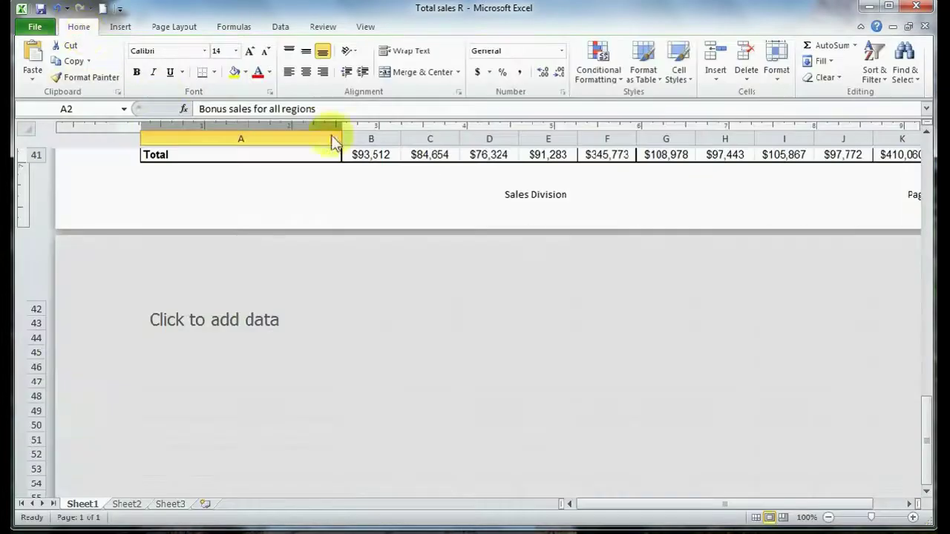
Step: Reopen the center header section to review the header and footer design options, and return to cell G3
{"action": "scroll", "coordinate": [577, 202], "scroll_direction": "up", "scroll_amount": 14}
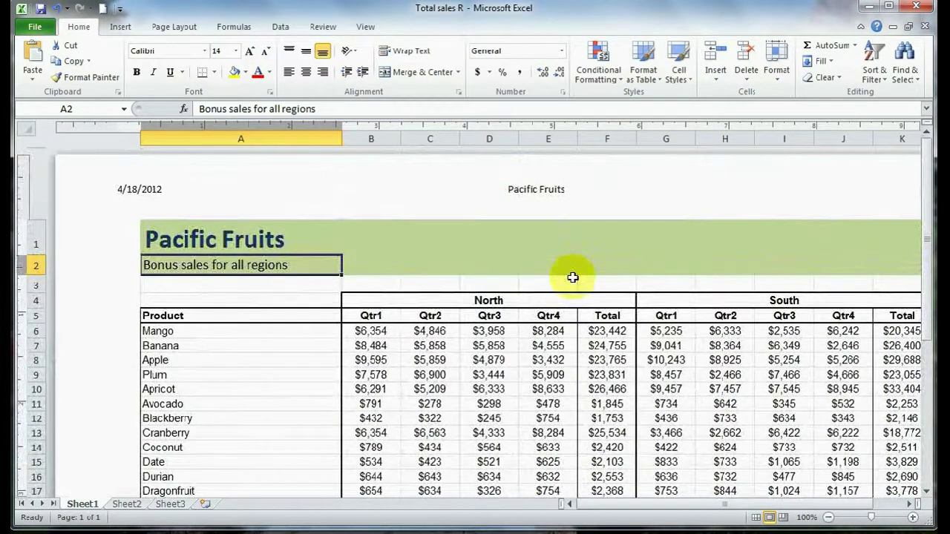
{"action": "left_click", "coordinate": [546, 190]}
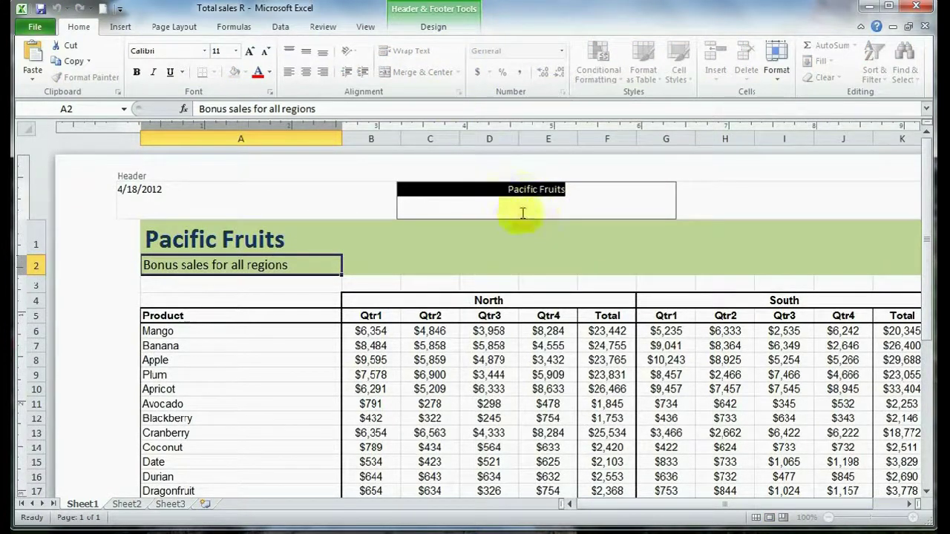
{"action": "left_click", "coordinate": [431, 30]}
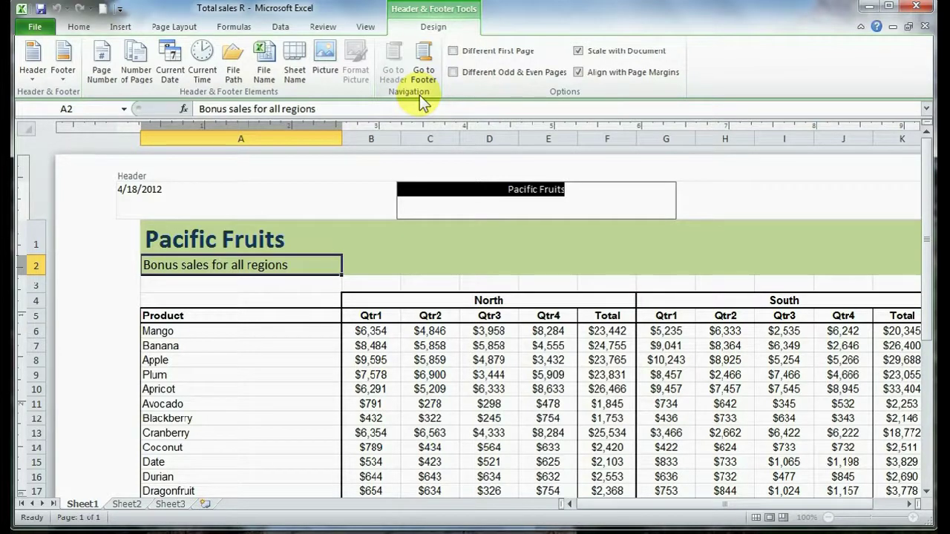
{"action": "left_click", "coordinate": [184, 27]}
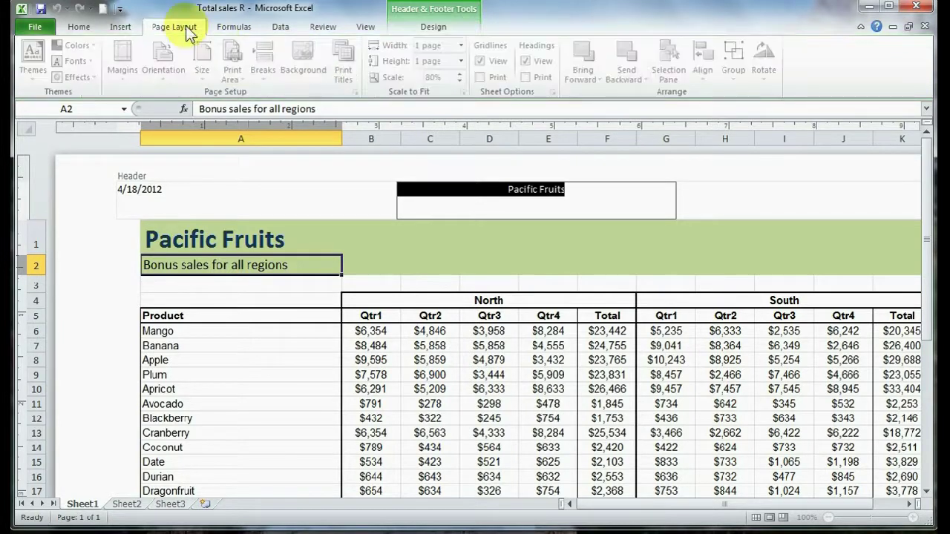
{"action": "left_click", "coordinate": [434, 27]}
{"action": "left_click", "coordinate": [668, 282]}
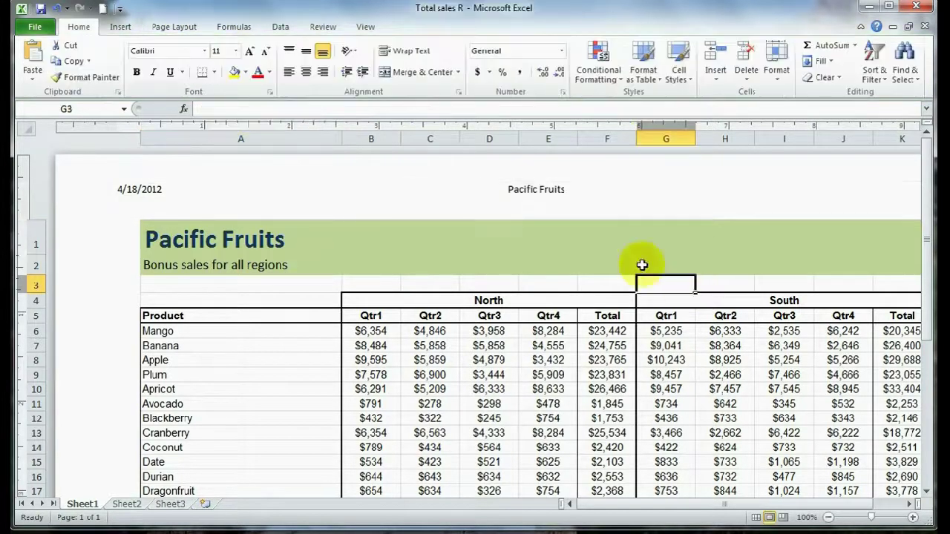
Step: Preview the printout with gridline printing enabled, and switch gridline printing back off
{"action": "left_click", "coordinate": [197, 32]}
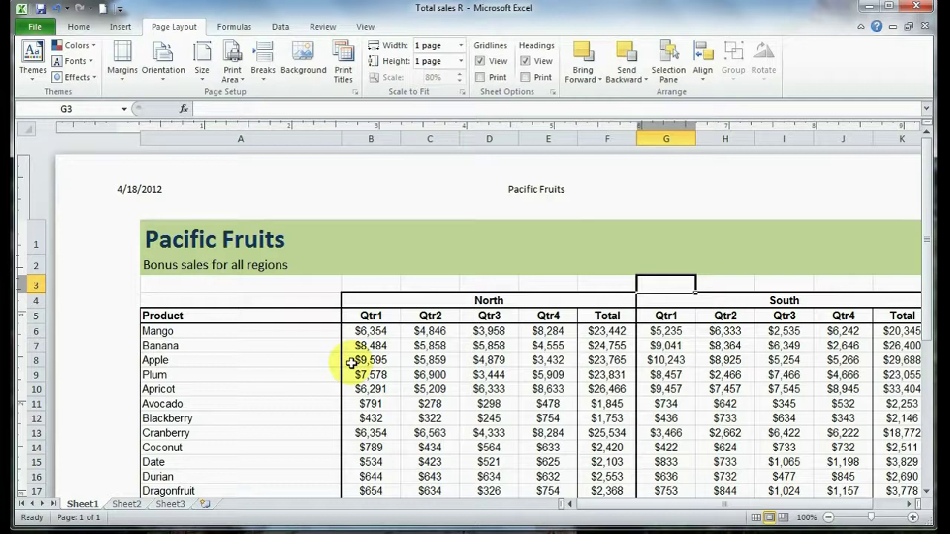
{"action": "left_click", "coordinate": [481, 78]}
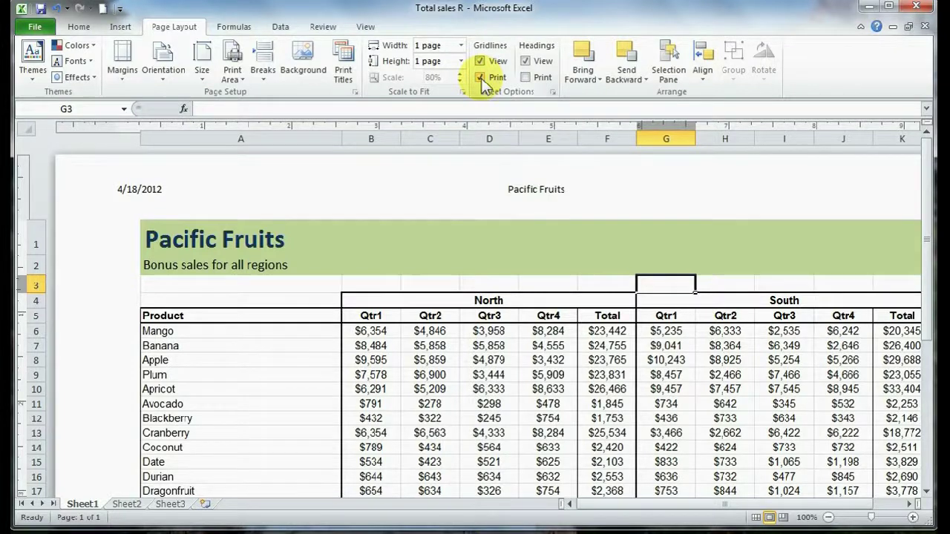
{"action": "left_click", "coordinate": [31, 29]}
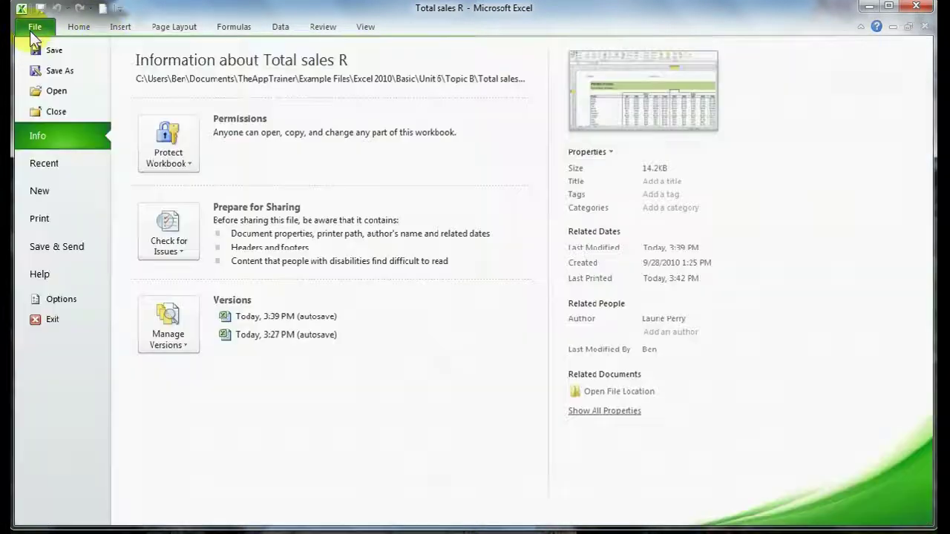
{"action": "left_click", "coordinate": [49, 215]}
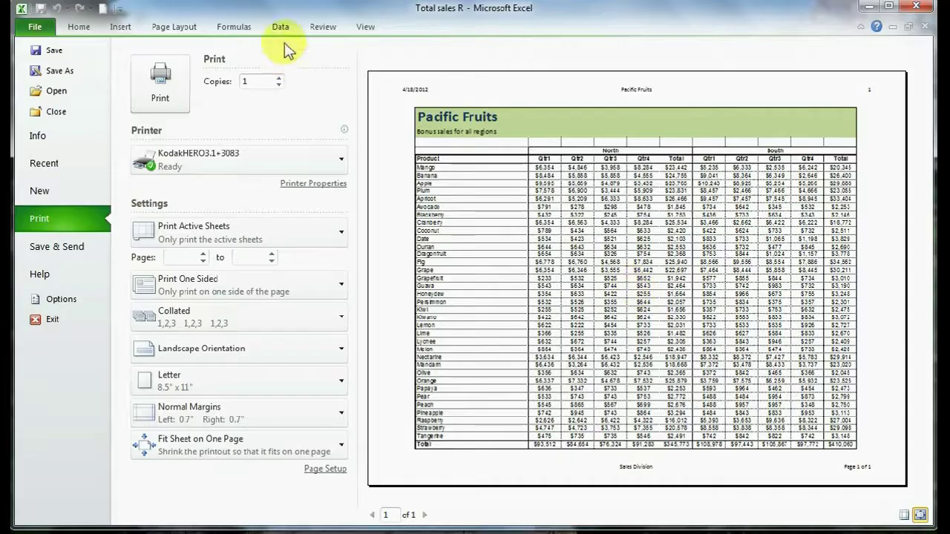
{"action": "left_click", "coordinate": [186, 26]}
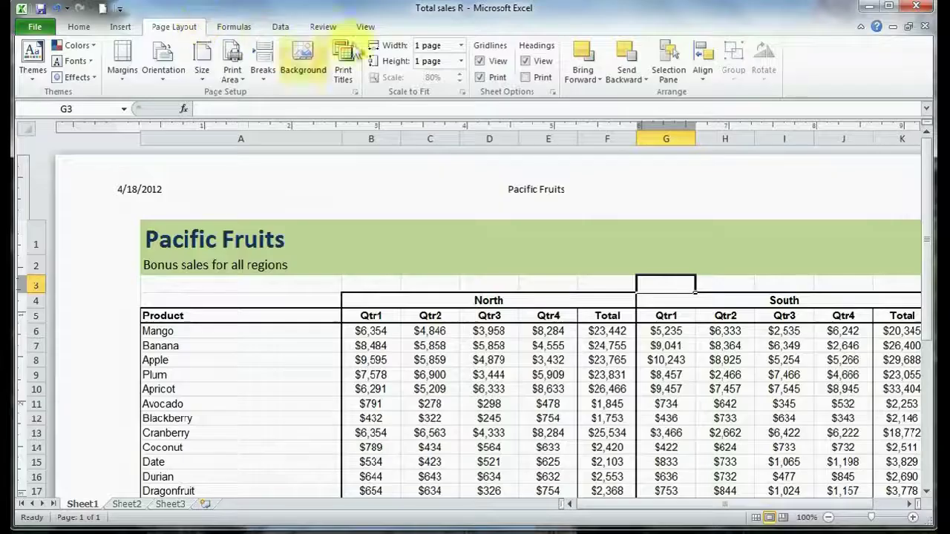
{"action": "left_click", "coordinate": [479, 77]}
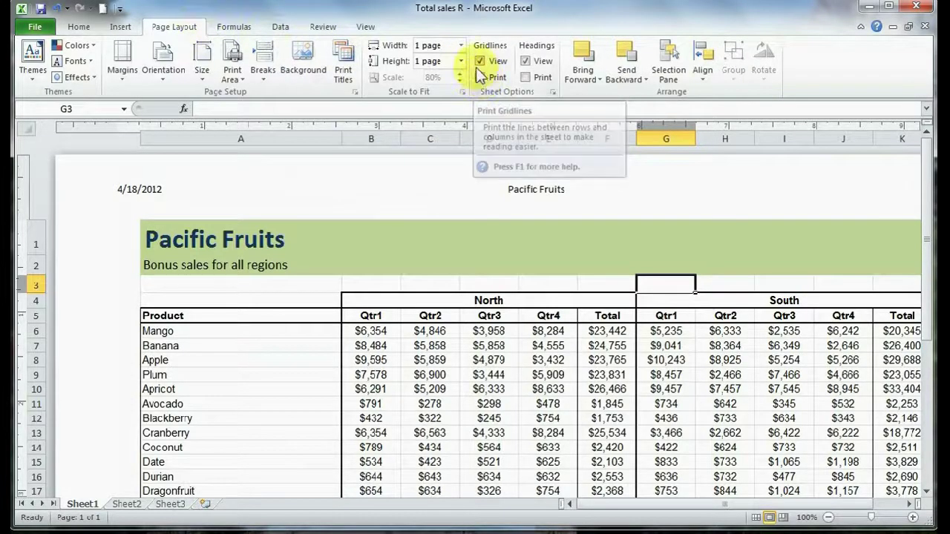
Step: Hide the worksheet gridlines on screen, look through the sales table without them, and show them again
{"action": "left_click", "coordinate": [480, 62]}
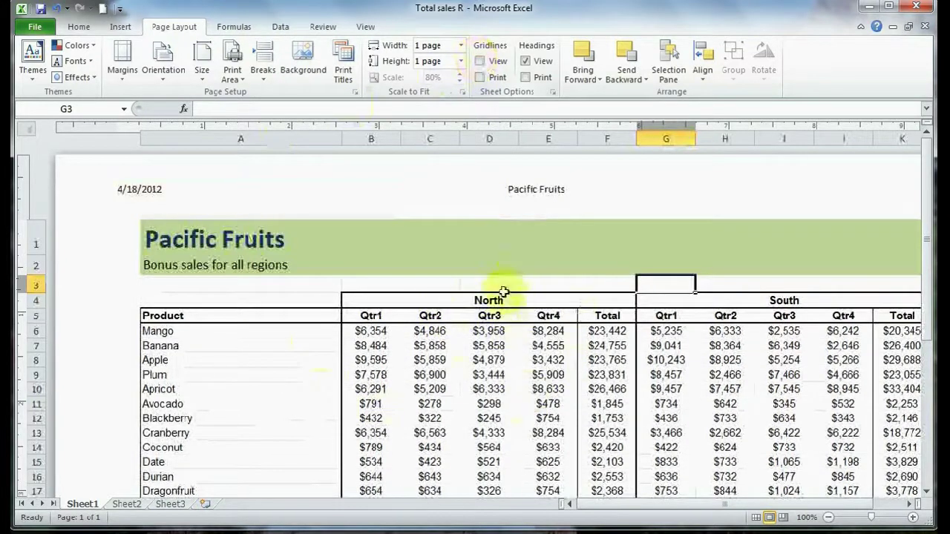
{"action": "scroll", "coordinate": [510, 335], "scroll_direction": "down", "scroll_amount": 3}
{"action": "scroll", "coordinate": [512, 335], "scroll_direction": "down", "scroll_amount": 3}
{"action": "scroll", "coordinate": [512, 335], "scroll_direction": "up", "scroll_amount": 3}
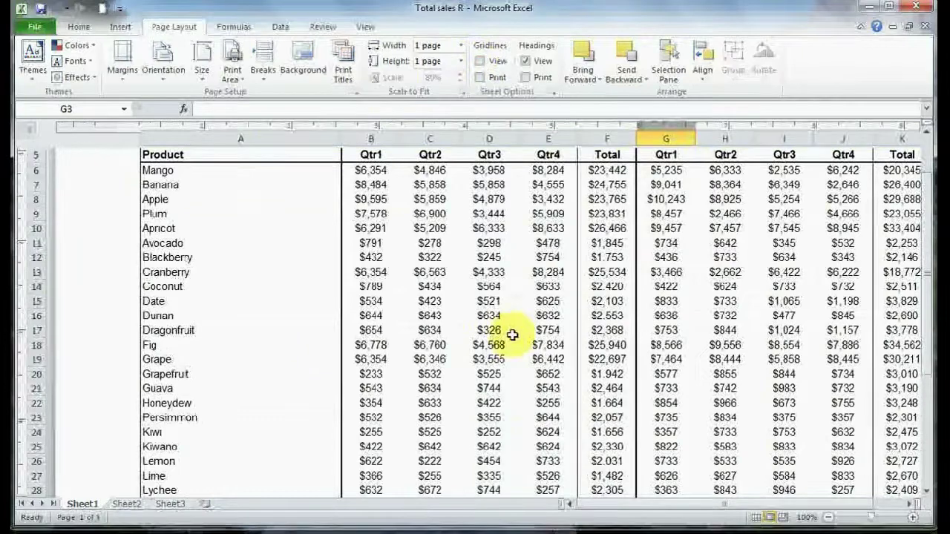
{"action": "scroll", "coordinate": [512, 336], "scroll_direction": "up", "scroll_amount": 2}
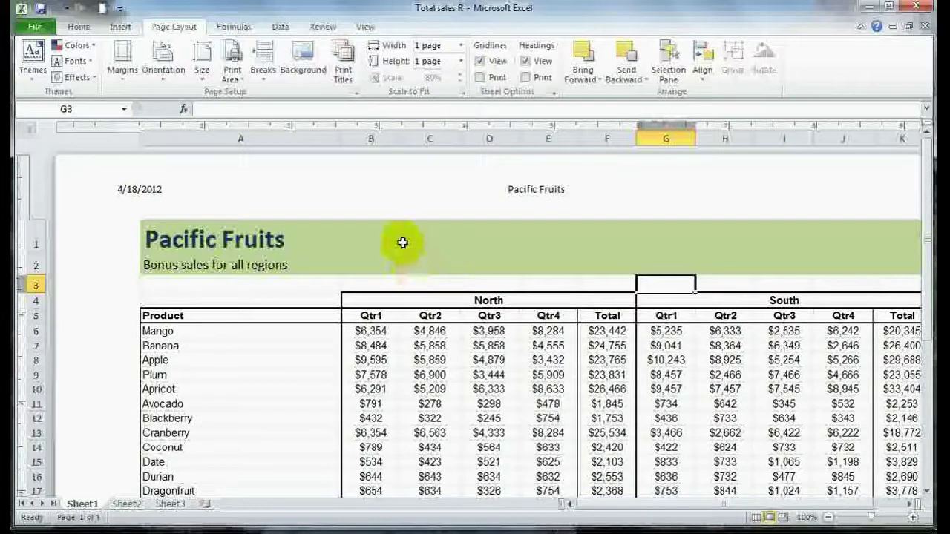
Step: Switch the worksheet from Page Layout view back to Normal view
{"action": "left_click", "coordinate": [367, 29]}
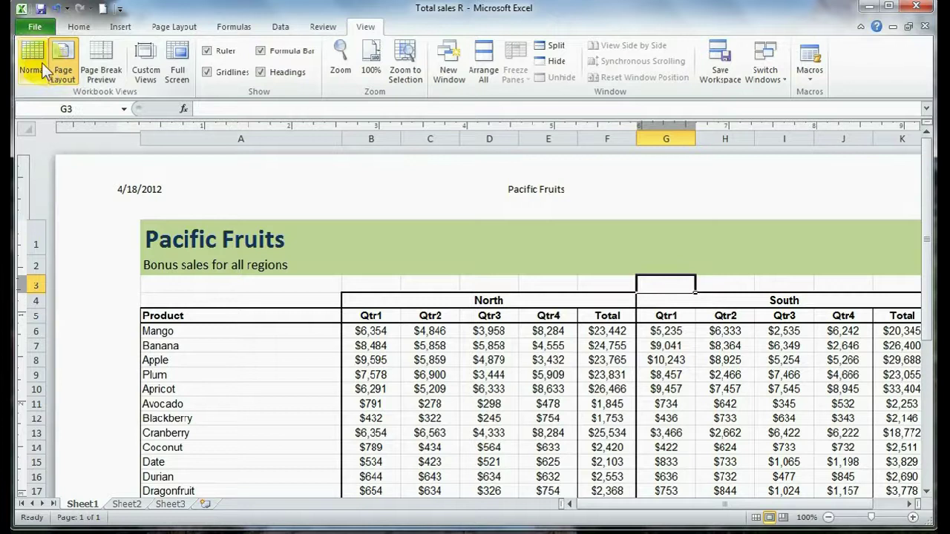
{"action": "left_click", "coordinate": [41, 63]}
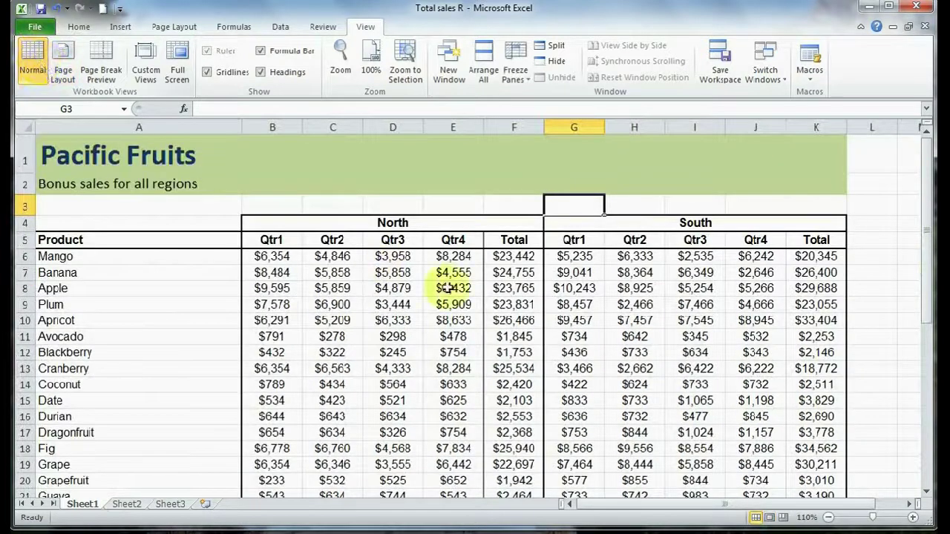